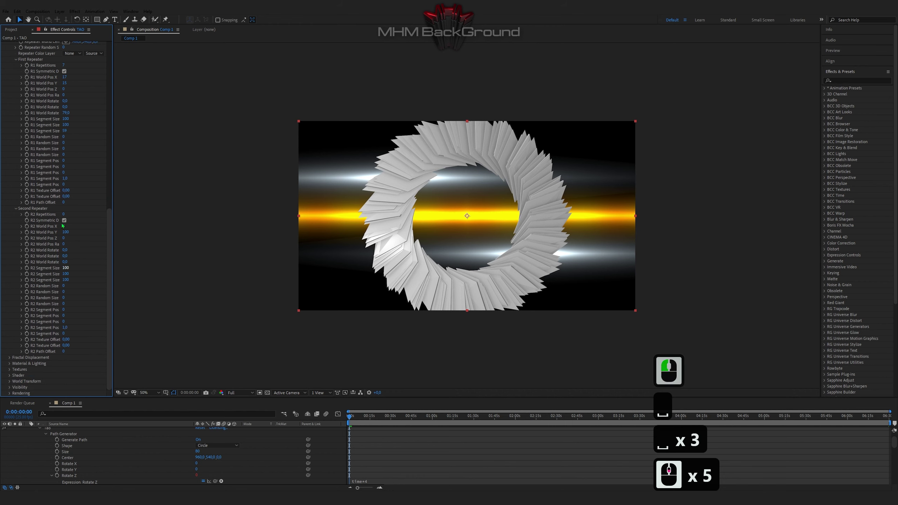
# - Set the Second Repeater to 6 repetitions, with World Pos Y at 0 and World Pos Z at 770
pyautogui.click(64, 215)
pyautogui.write('6')
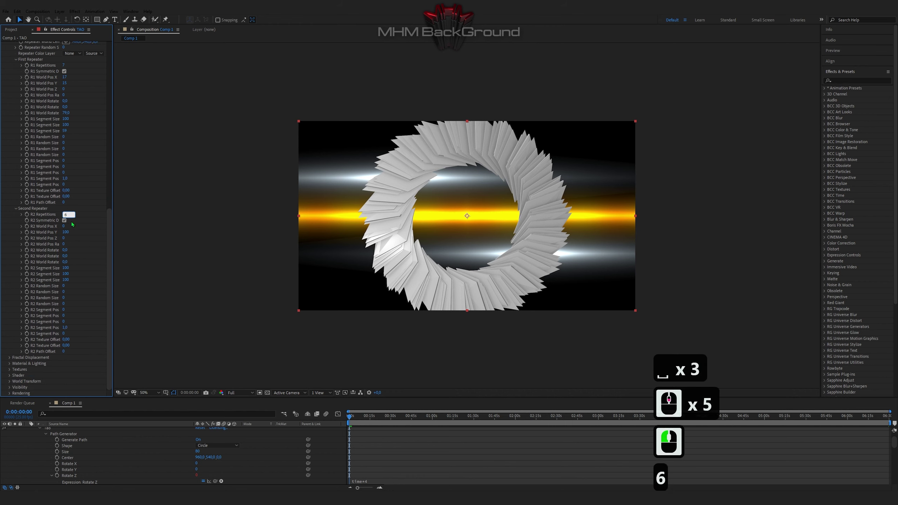
pyautogui.click(66, 232)
pyautogui.write('0')
pyautogui.press('Tab')
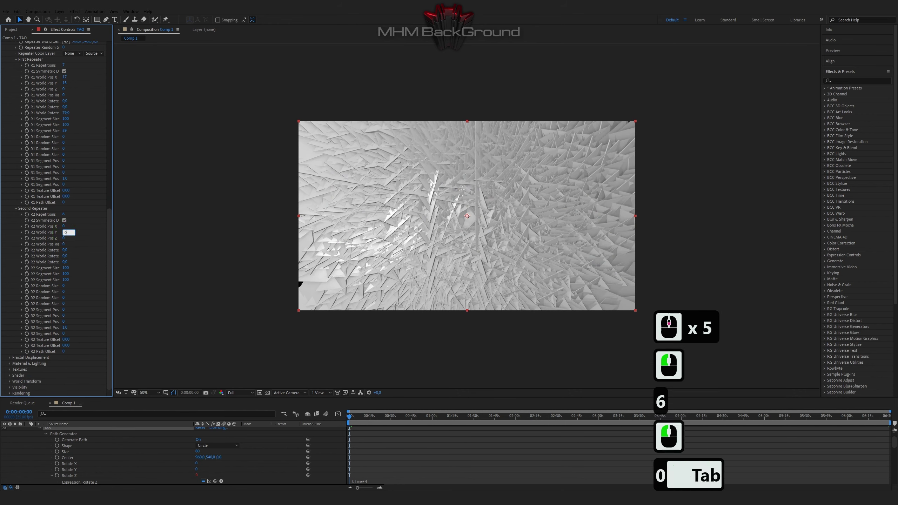
pyautogui.write('770')
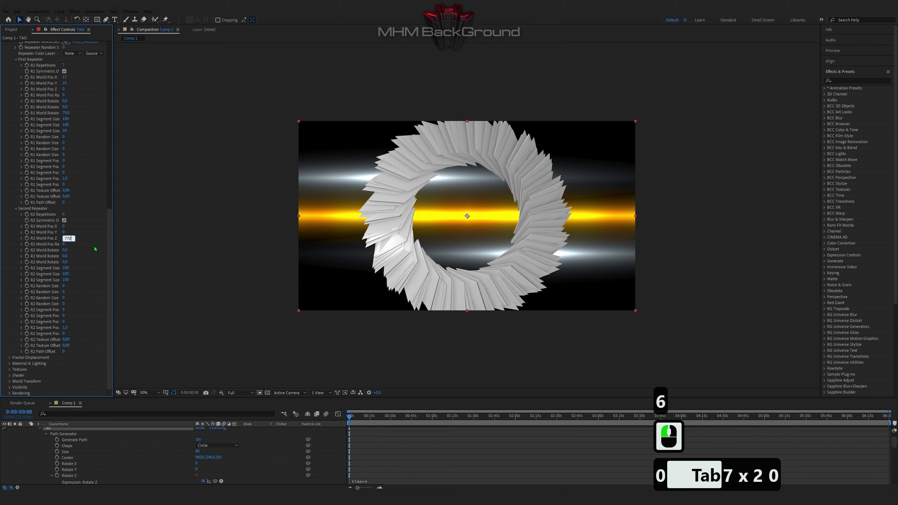
pyautogui.click(89, 248)
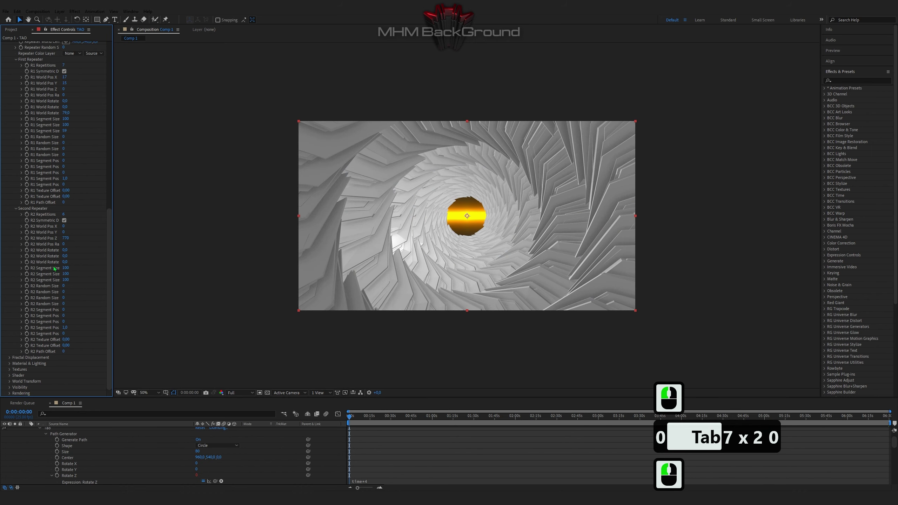
# - Add the expression time*3 to the Second Repeater's World Rotate Z and preview the motion
pyautogui.keyDown('alt'); pyautogui.click(28, 262); pyautogui.keyUp('alt')
pyautogui.write('time')
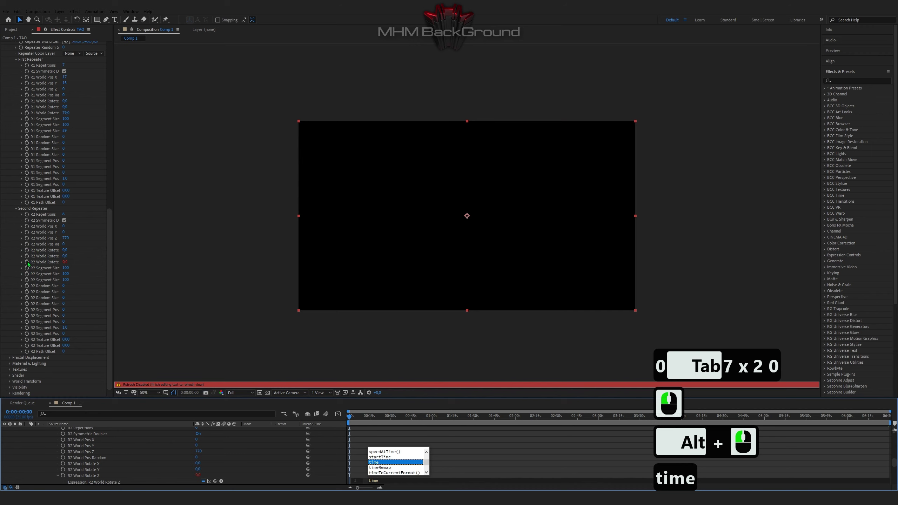
pyautogui.write('*3')
pyautogui.click(302, 282)
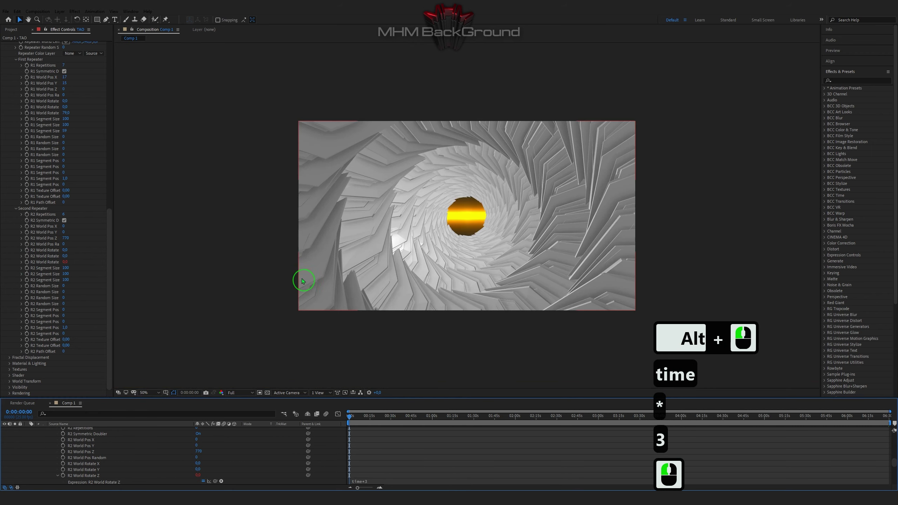
pyautogui.press('space')
pyautogui.press('space')
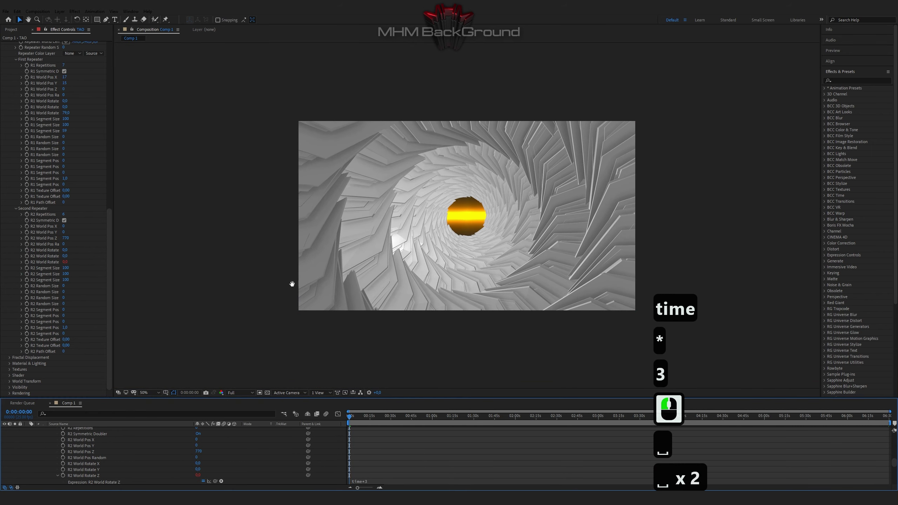
pyautogui.press('space')
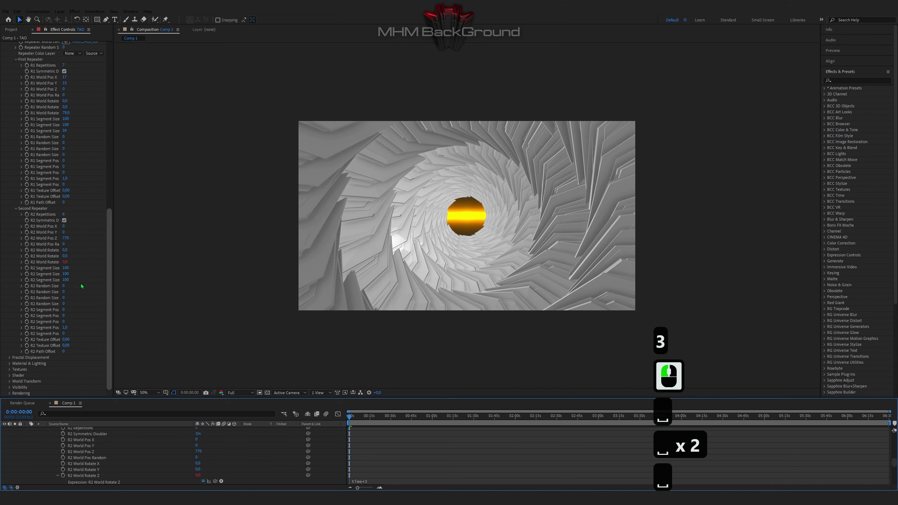
# - In Image Based Lighting, set the reflection environment to the Optical Flares layer with its effects as the source, and preview it
pyautogui.scroll(-3, 81, 287)
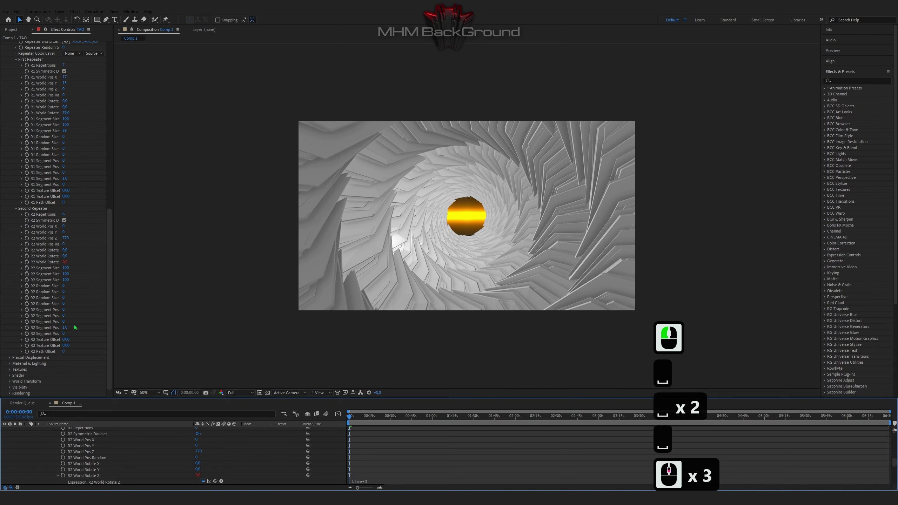
pyautogui.click(9, 363)
pyautogui.scroll(-3, 18, 367)
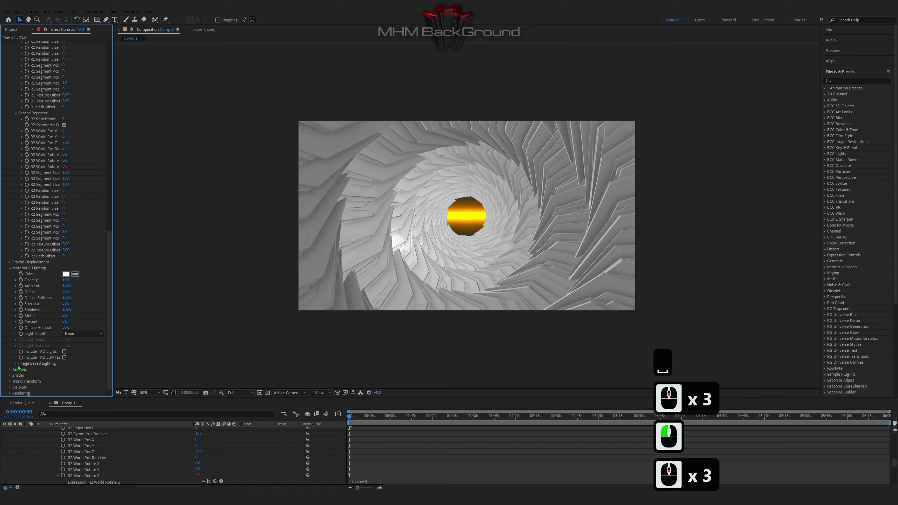
pyautogui.click(16, 364)
pyautogui.scroll(-3, 76, 364)
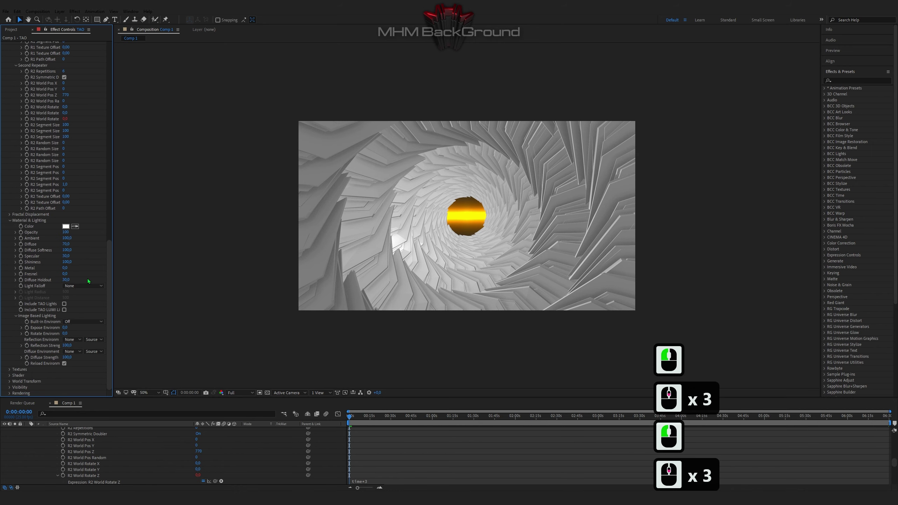
pyautogui.click(75, 339)
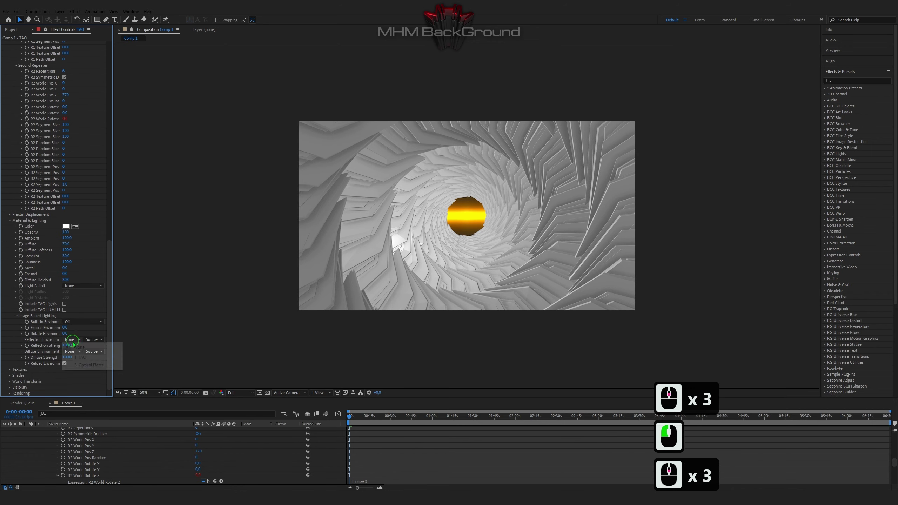
pyautogui.click(77, 365)
pyautogui.click(91, 342)
pyautogui.click(96, 363)
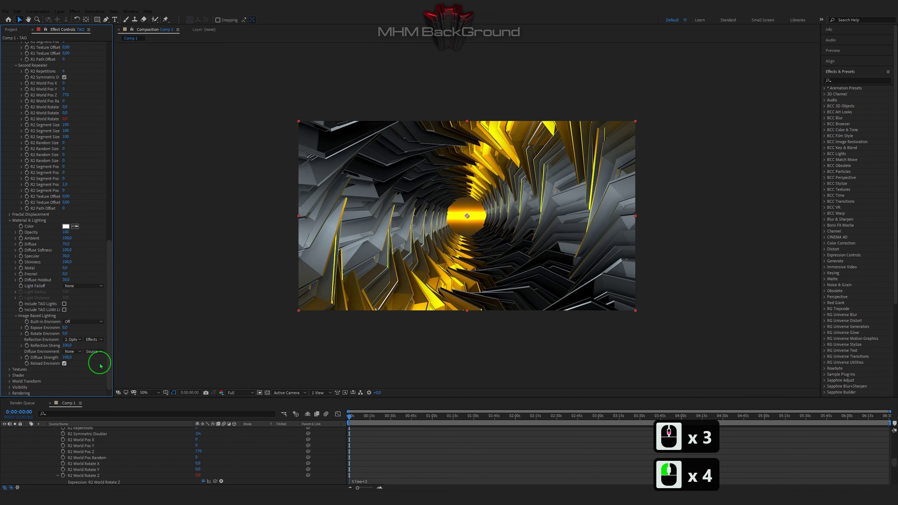
pyautogui.press('space')
# - Collapse the TAO layer's properties and add a new adjustment layer above it
pyautogui.scroll(10, 41, 446)
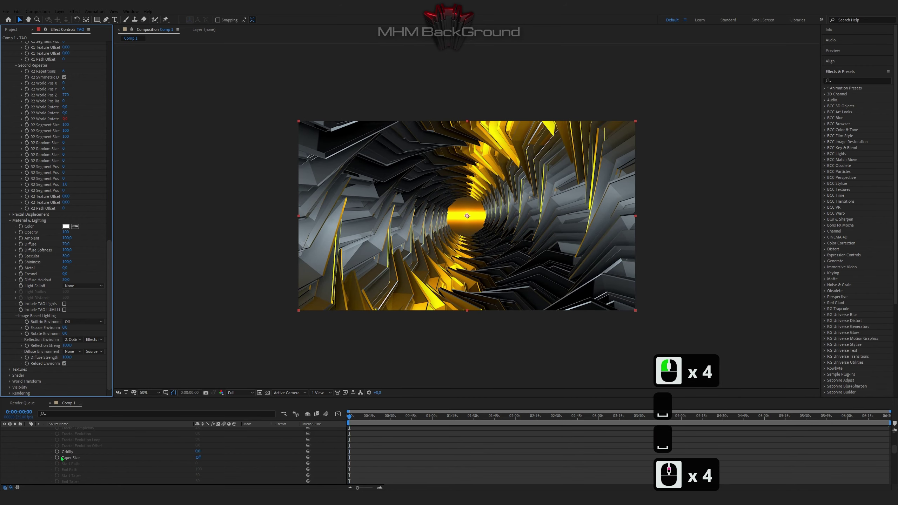
pyautogui.click(28, 431)
pyautogui.click(63, 442)
pyautogui.rightClick(64, 446)
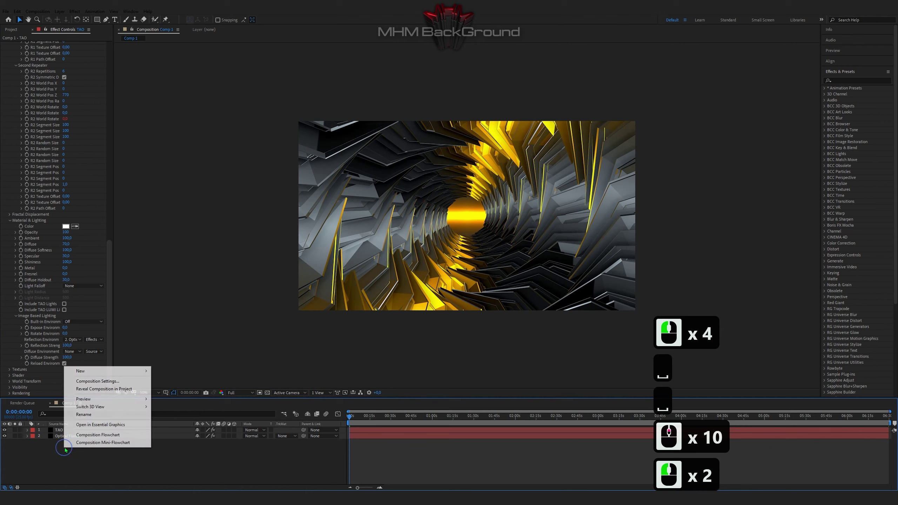
pyautogui.moveTo(83, 372)
pyautogui.click(181, 427)
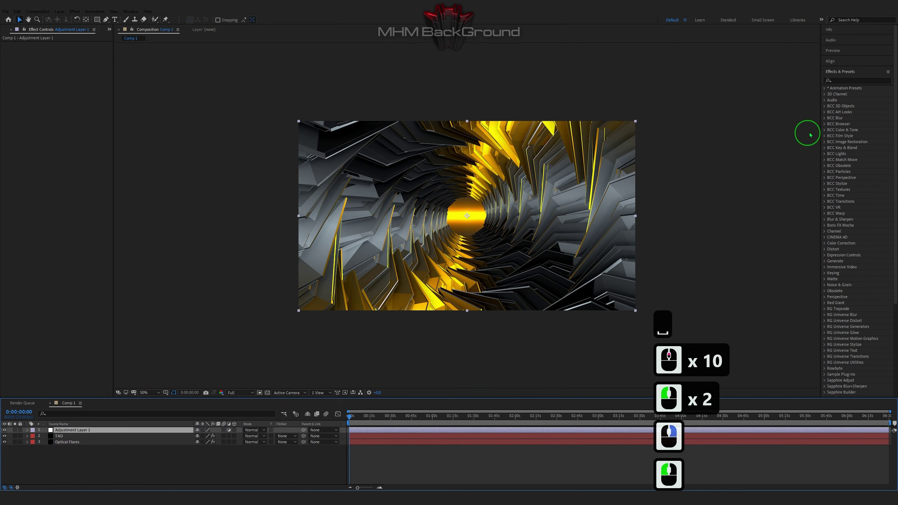
# - Find the uni.ShrinkRay effect and apply it to the adjustment layer
pyautogui.click(843, 81)
pyautogui.write('sh')
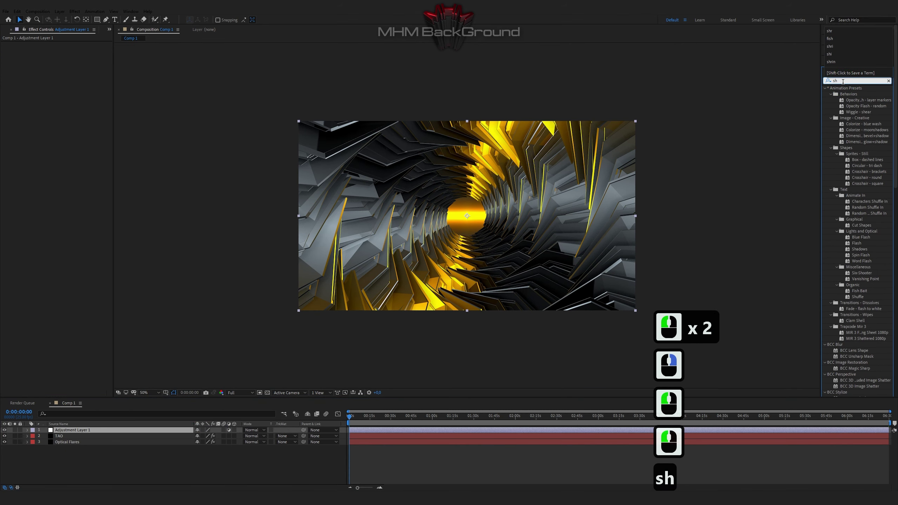
pyautogui.write('r')
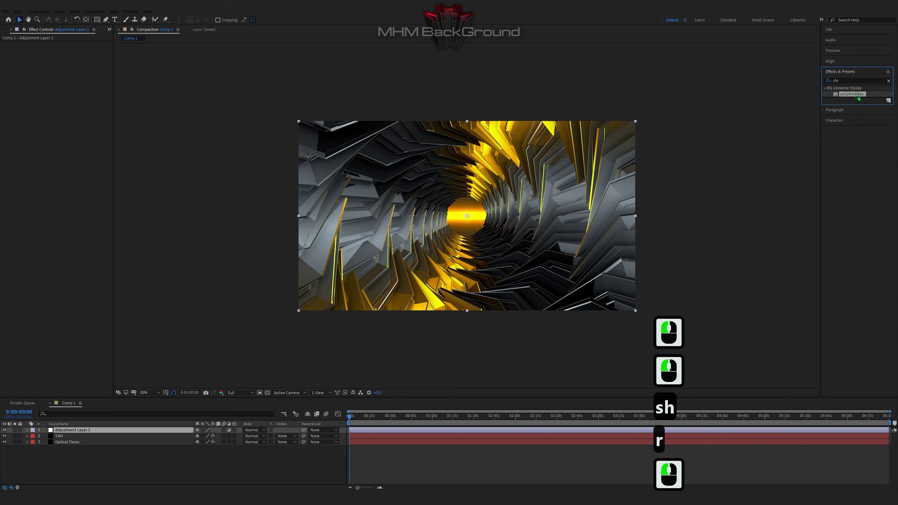
pyautogui.doubleClick(852, 94)
# - Apply the Sapphire S_TimeWarpRGB effect to the TAO layer and preview the result from 0:00:17:18
pyautogui.click(99, 436)
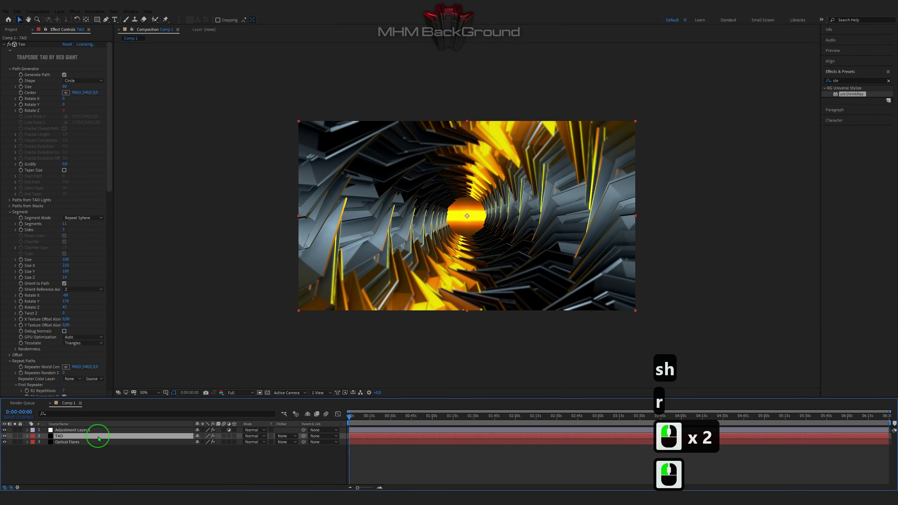
pyautogui.click(75, 11)
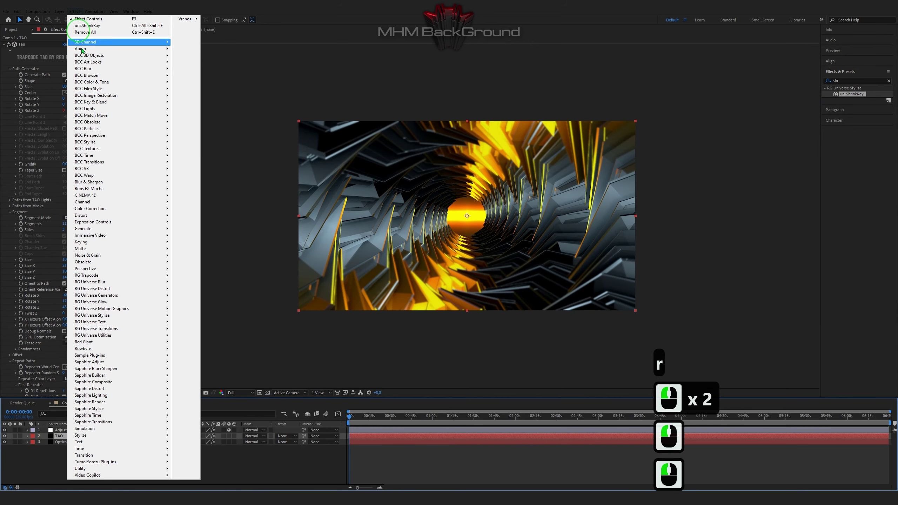
pyautogui.moveTo(154, 418)
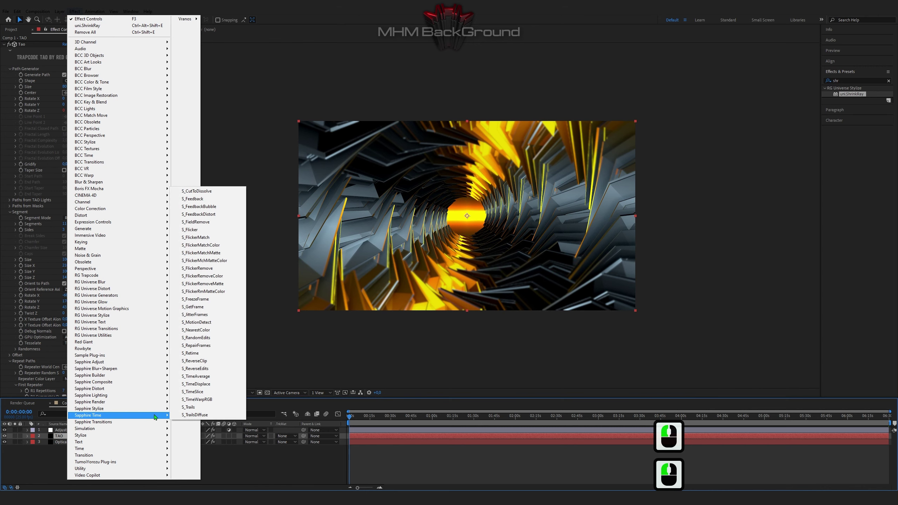
pyautogui.click(195, 400)
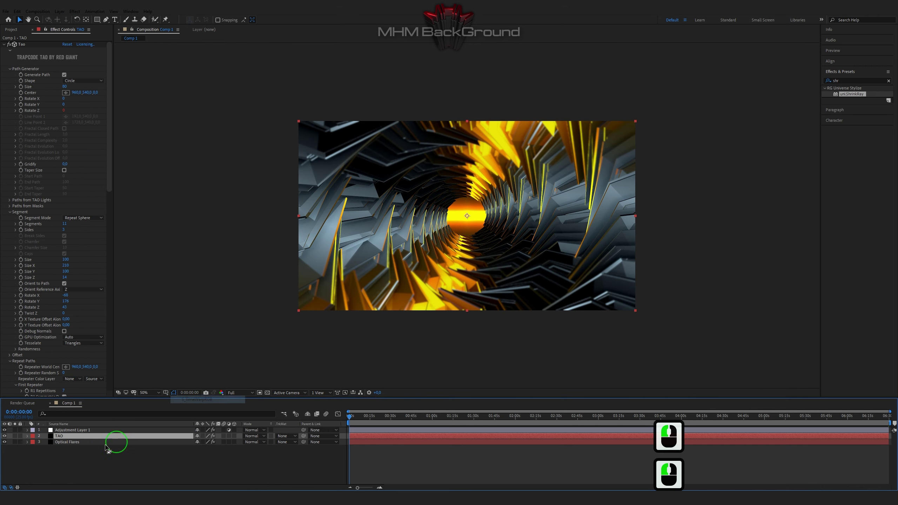
pyautogui.click(89, 457)
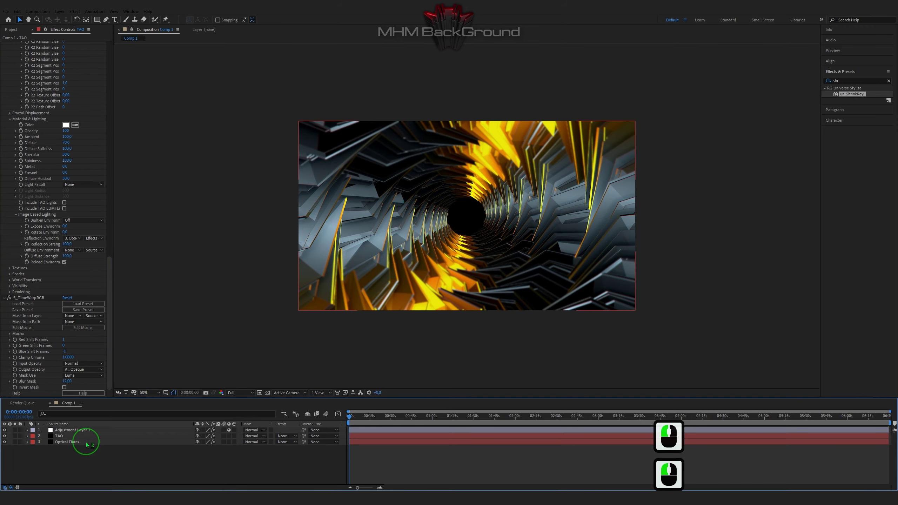
pyautogui.click(375, 418)
pyautogui.click(294, 343)
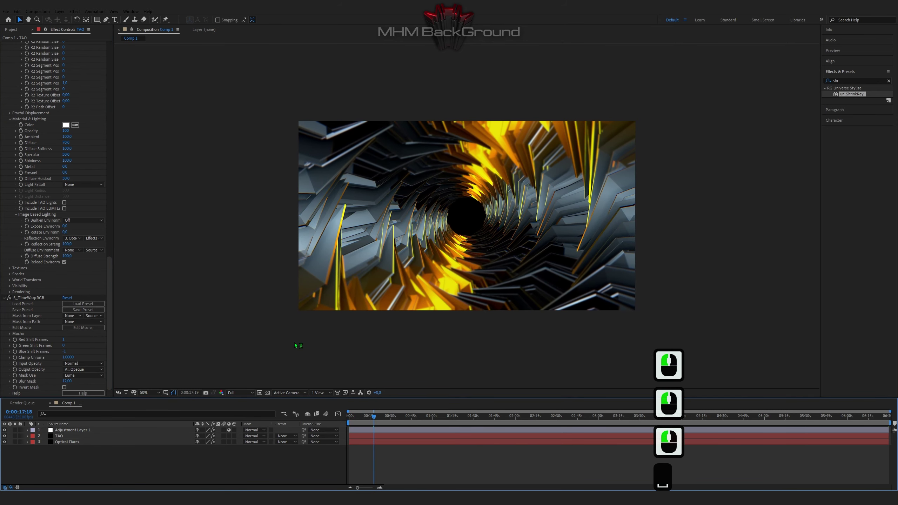
pyautogui.press('space')
pyautogui.press('space')
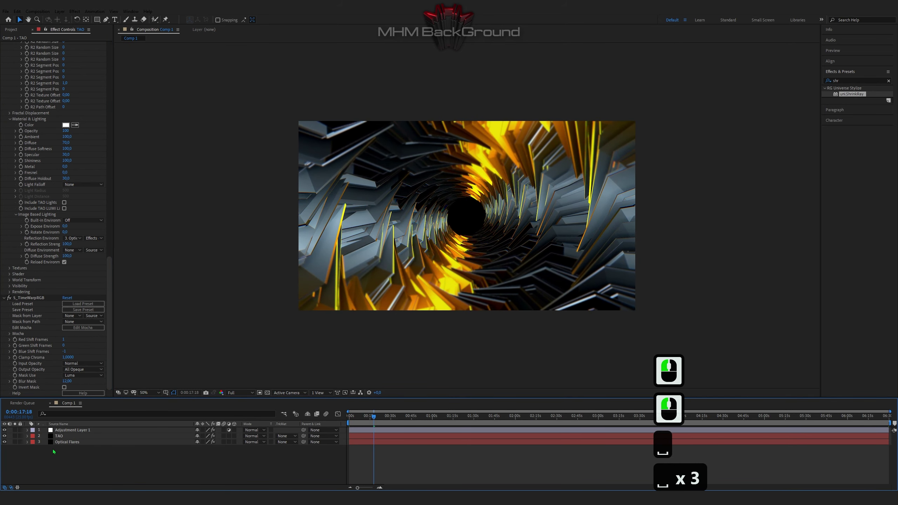
# - Create a black solid layer with the default settings and set its blending mode to Screen
pyautogui.click(66, 464)
pyautogui.rightClick(66, 464)
pyautogui.moveTo(83, 384)
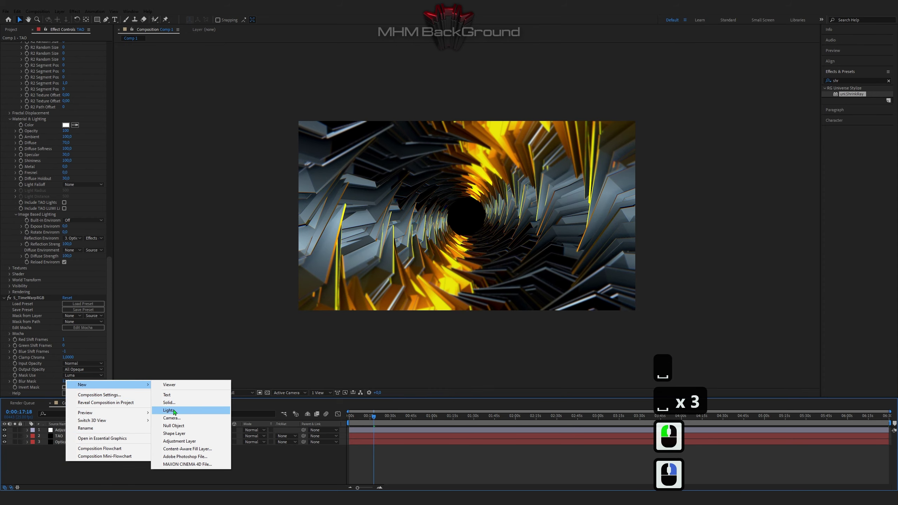
pyautogui.click(168, 403)
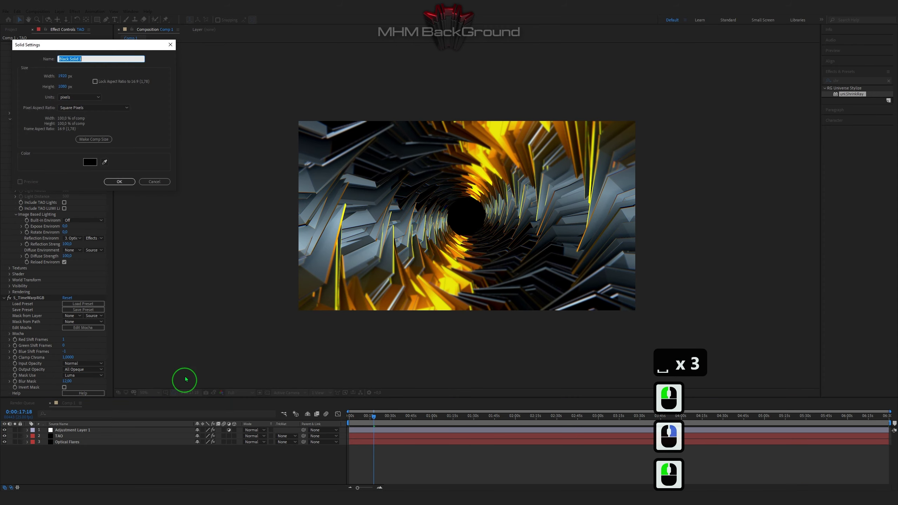
pyautogui.click(112, 182)
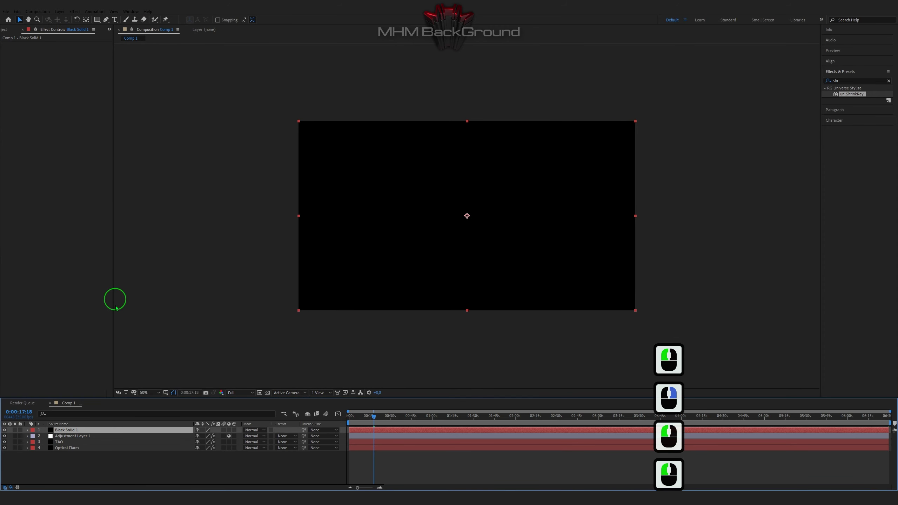
pyautogui.click(254, 430)
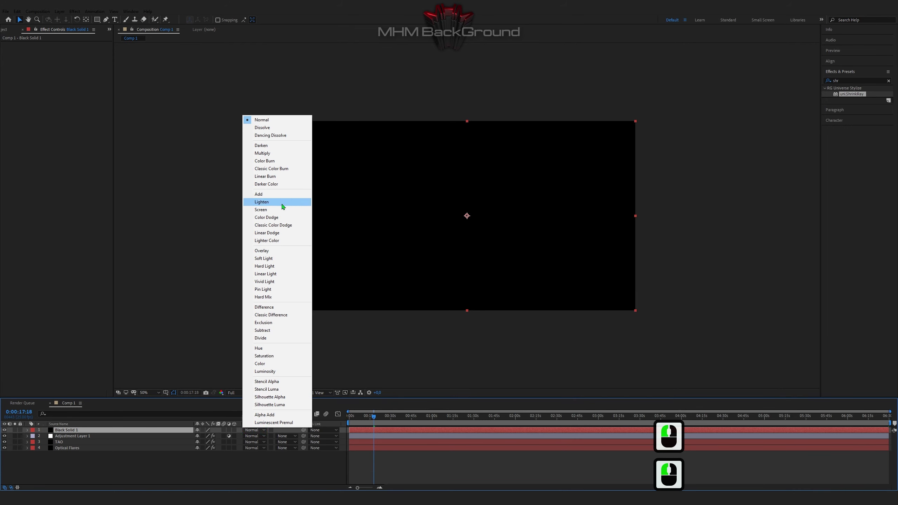
pyautogui.click(269, 209)
# - Apply the Video Copilot Optical Flares effect to the black solid
pyautogui.click(75, 11)
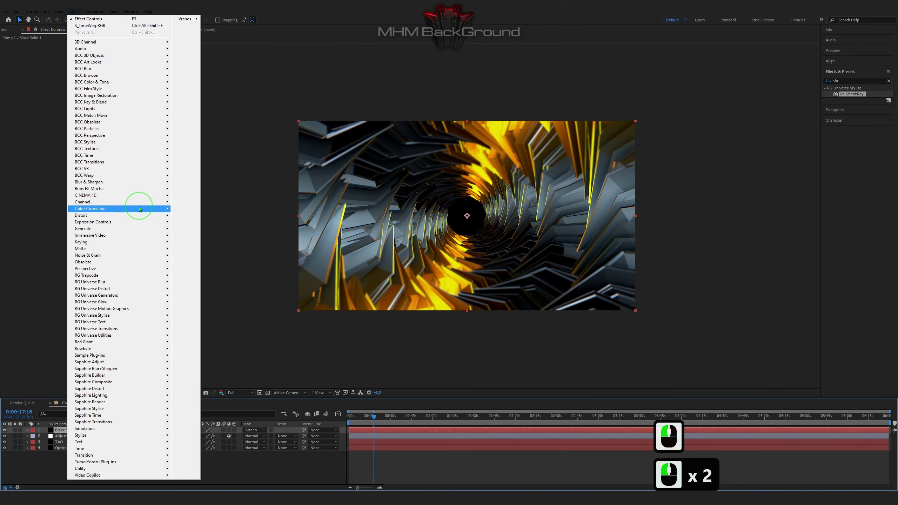
pyautogui.click(190, 484)
pyautogui.click(142, 231)
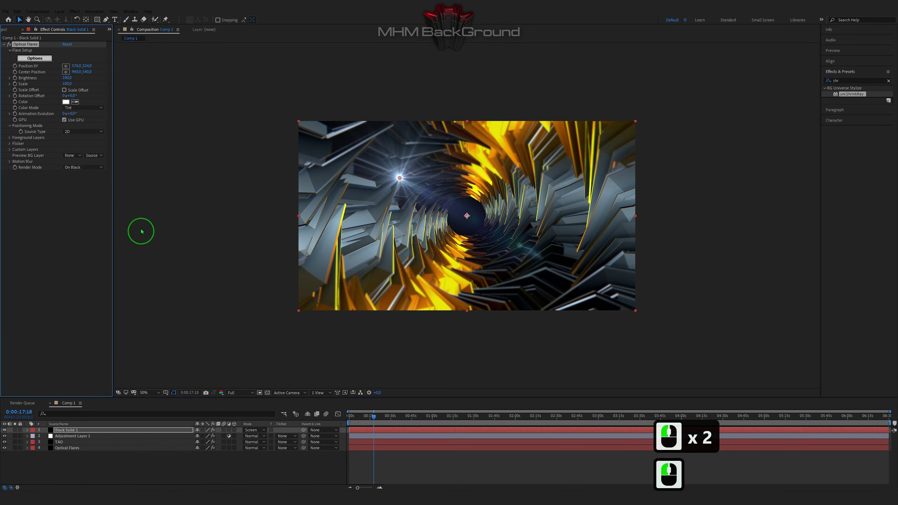
# - Open the flare options and remove every lens object from the default flare's stack
pyautogui.click(44, 60)
pyautogui.click(440, 324)
pyautogui.click(441, 324)
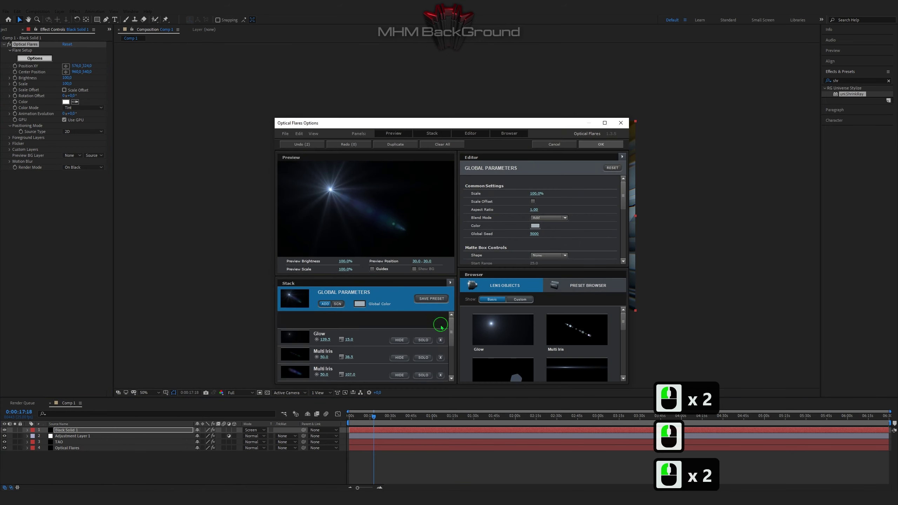
pyautogui.click(441, 323)
pyautogui.click(441, 324)
pyautogui.click(441, 323)
pyautogui.click(441, 324)
pyautogui.click(441, 324)
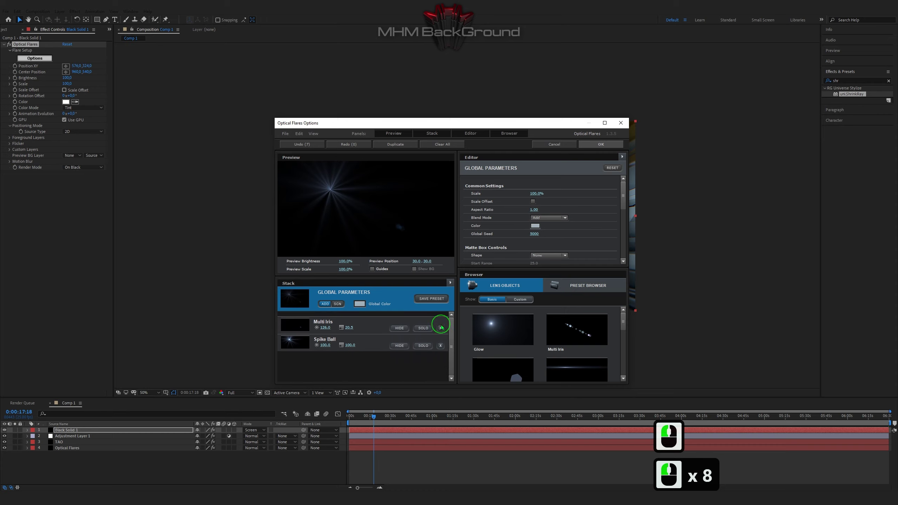
pyautogui.click(440, 324)
pyautogui.click(441, 324)
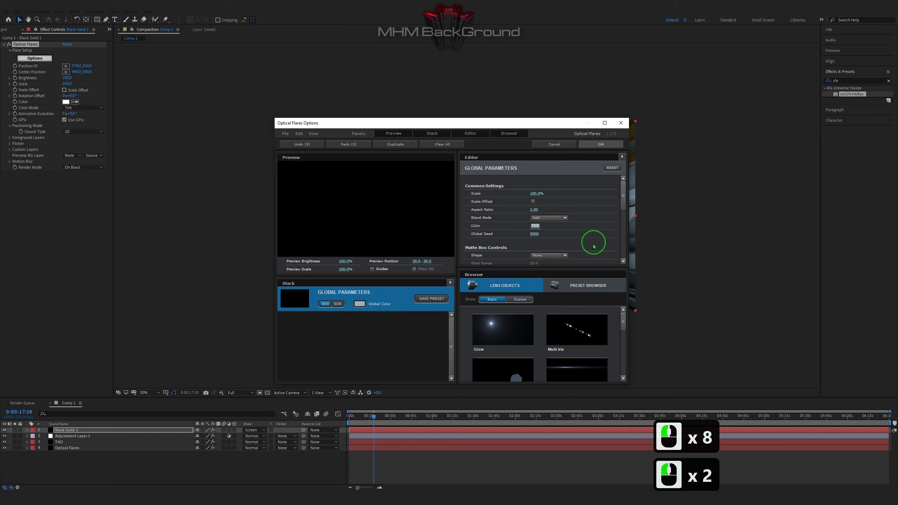
# - Set the flare's global lens texture image to Dodgy
pyautogui.scroll(-3, 591, 250)
pyautogui.click(551, 244)
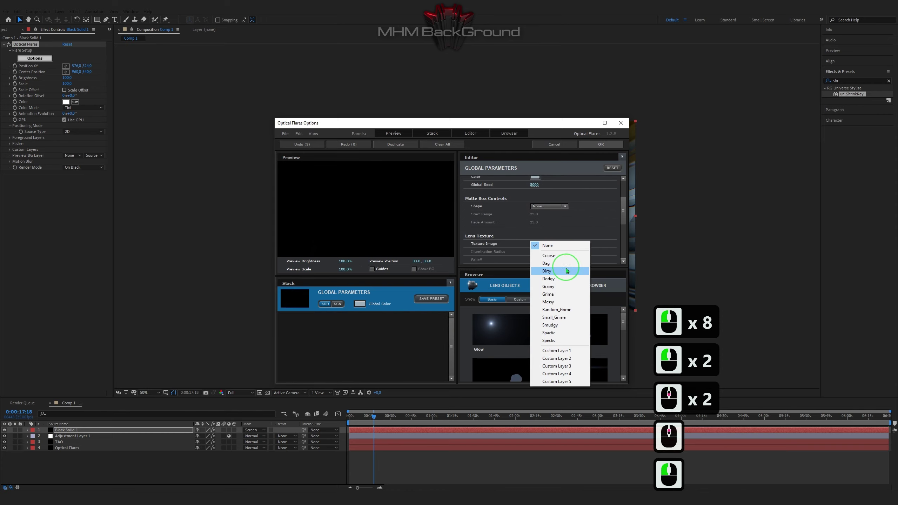
pyautogui.click(549, 279)
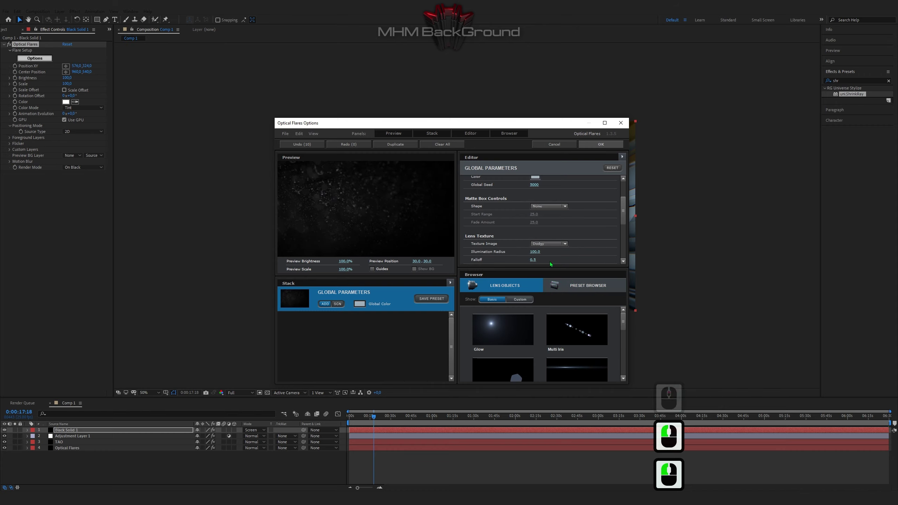
# - Set the lens texture's illumination radius to 220.5
pyautogui.click(534, 251)
pyautogui.click(534, 252)
pyautogui.write('2')
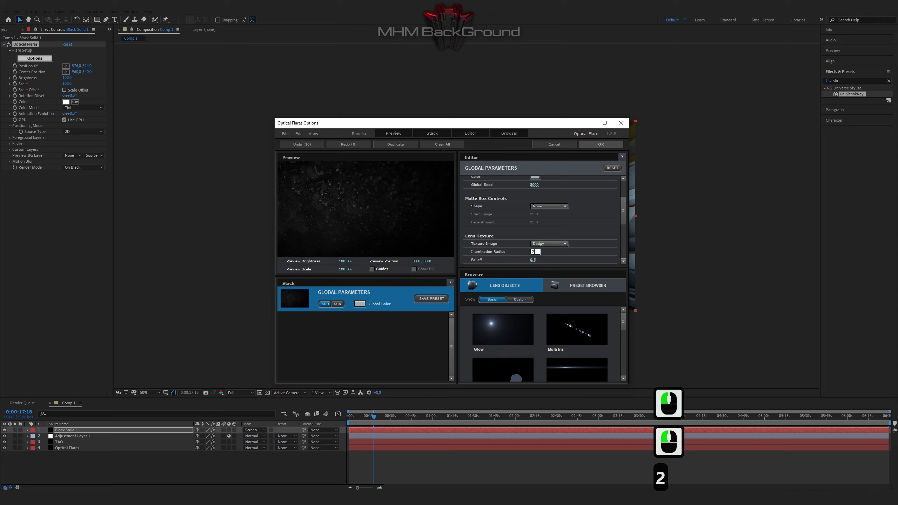
pyautogui.write('20/')
pyautogui.press('BackSpace')
pyautogui.write('.5')
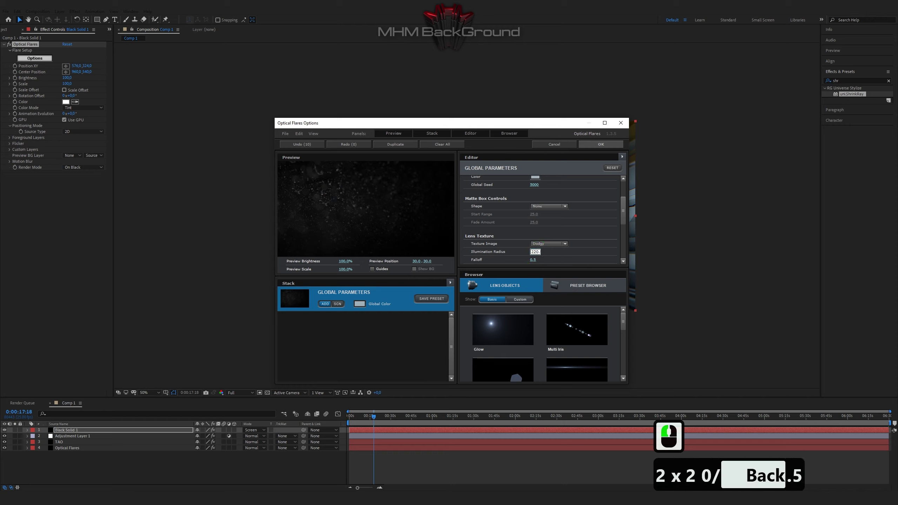
pyautogui.press('Return')
# - Set the lens texture's falloff to 0 and accept the flare options
pyautogui.scroll(-2, 544, 252)
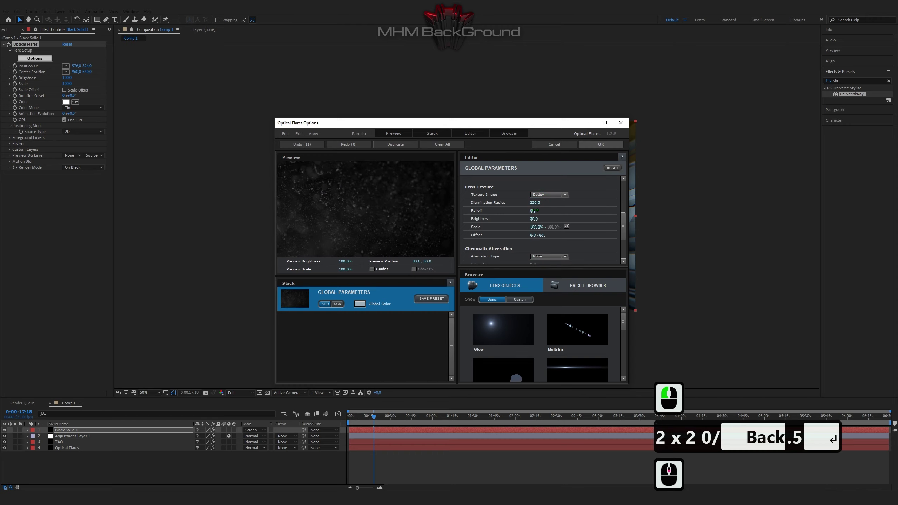
pyautogui.click(534, 211)
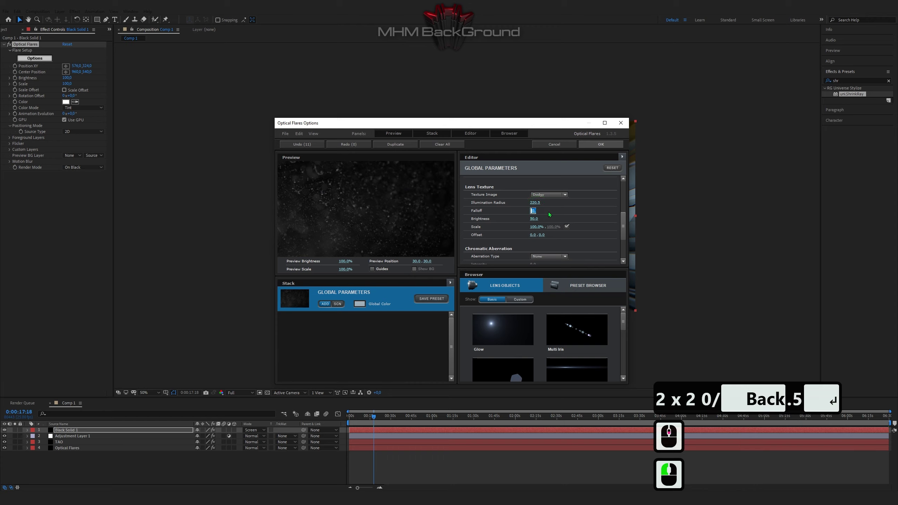
pyautogui.write('0')
pyautogui.press('Return')
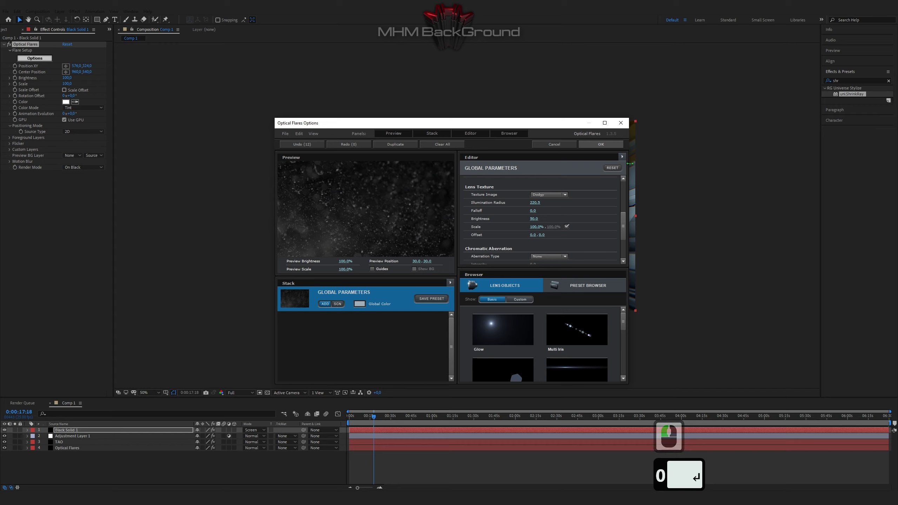
pyautogui.click(600, 144)
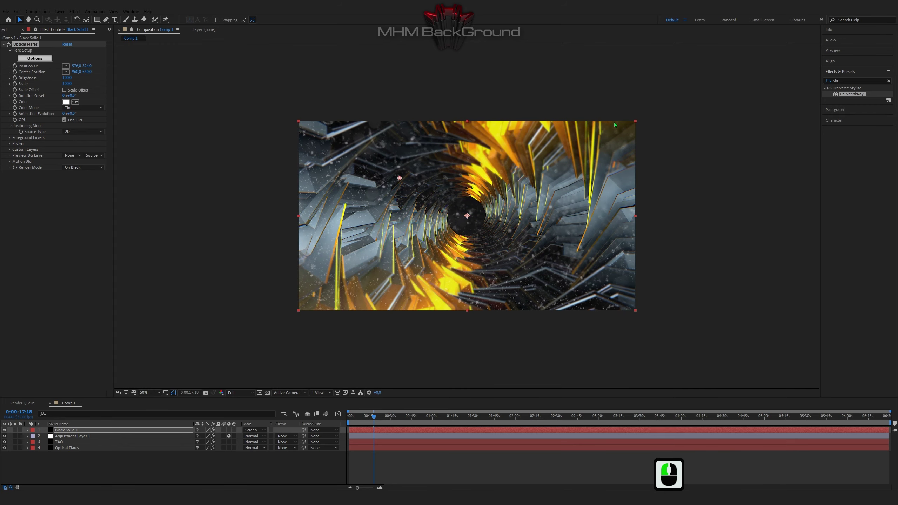
# - Apply the BCC Wave effect to the black solid and expand its Chaos and Pinning settings
pyautogui.click(823, 81)
pyautogui.write('wave')
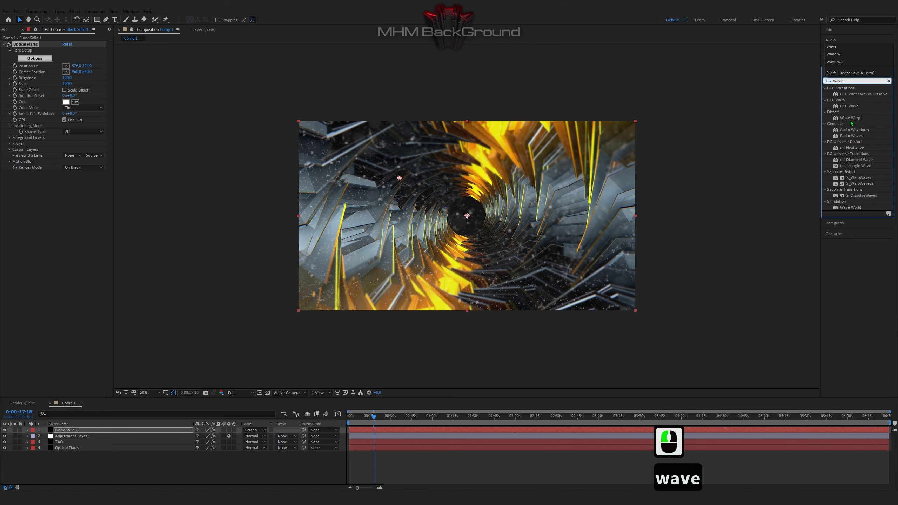
pyautogui.doubleClick(849, 106)
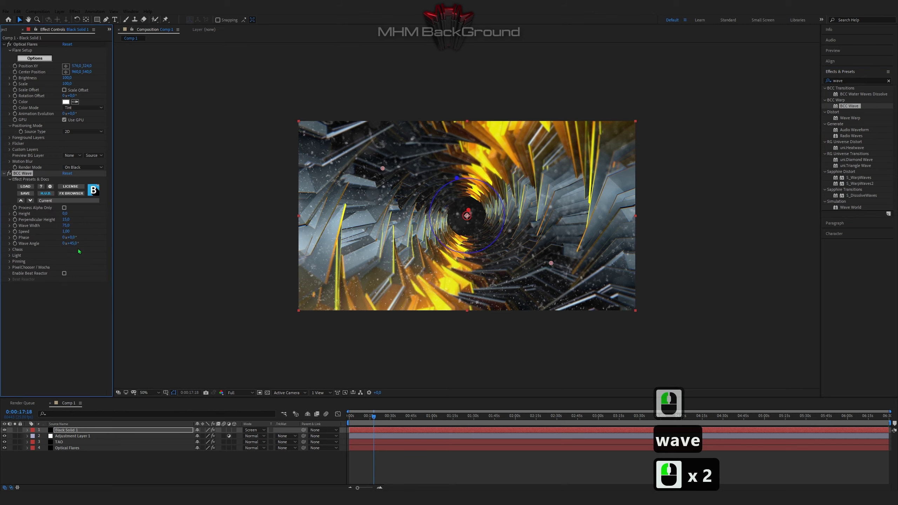
pyautogui.click(10, 249)
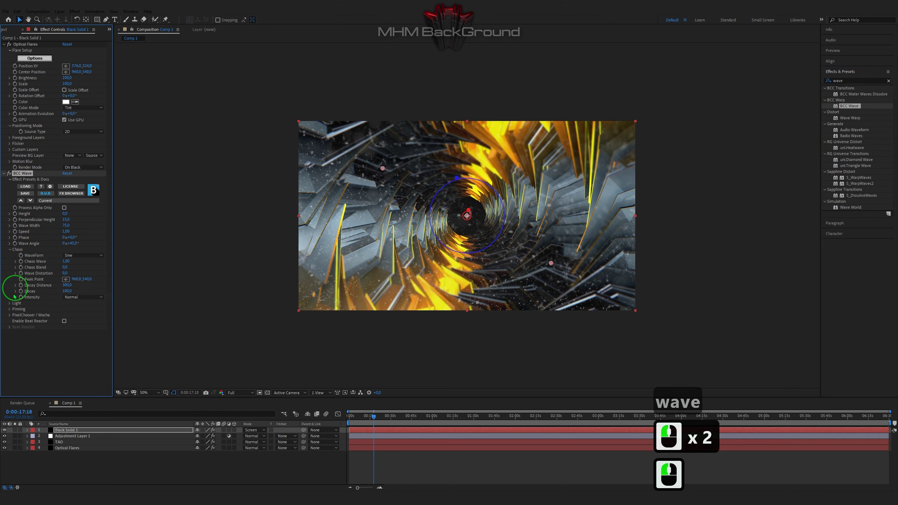
pyautogui.click(9, 303)
pyautogui.click(9, 303)
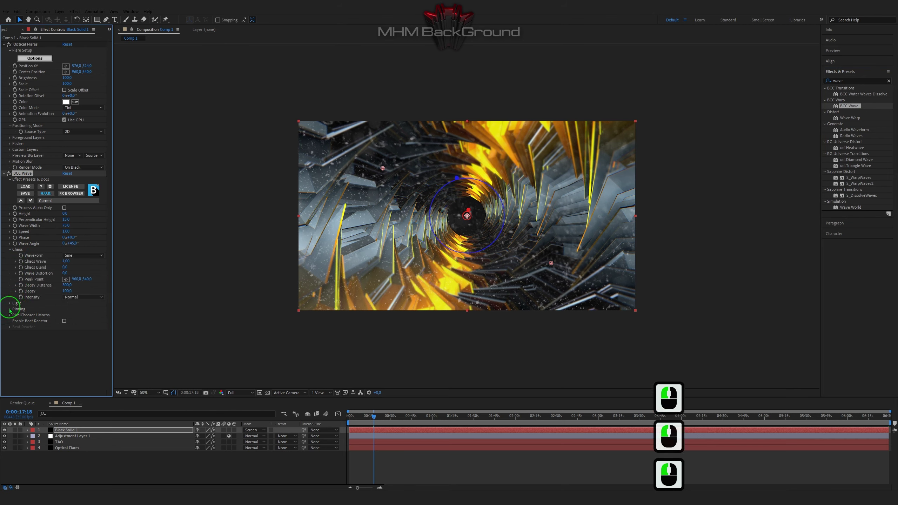
pyautogui.click(10, 309)
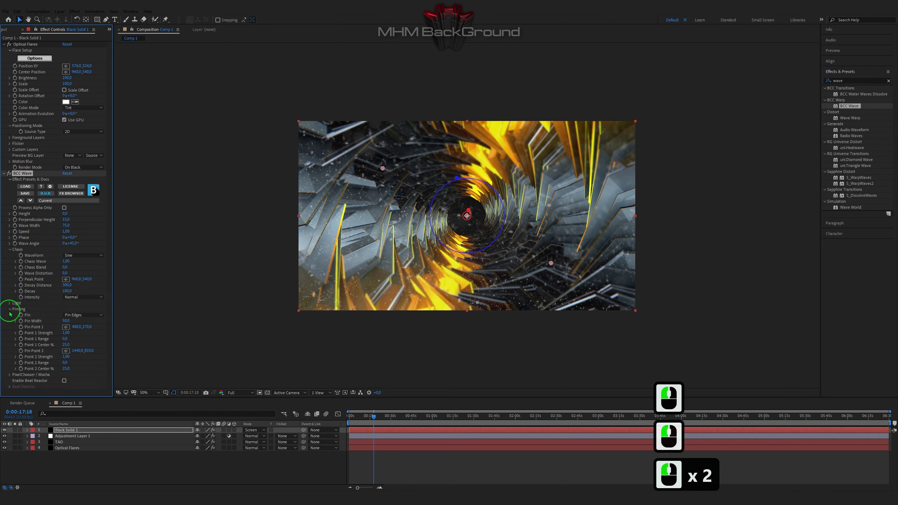
# - Set the BCC Wave height to 115 and its perpendicular height to 0
pyautogui.doubleClick(66, 213)
pyautogui.write('115')
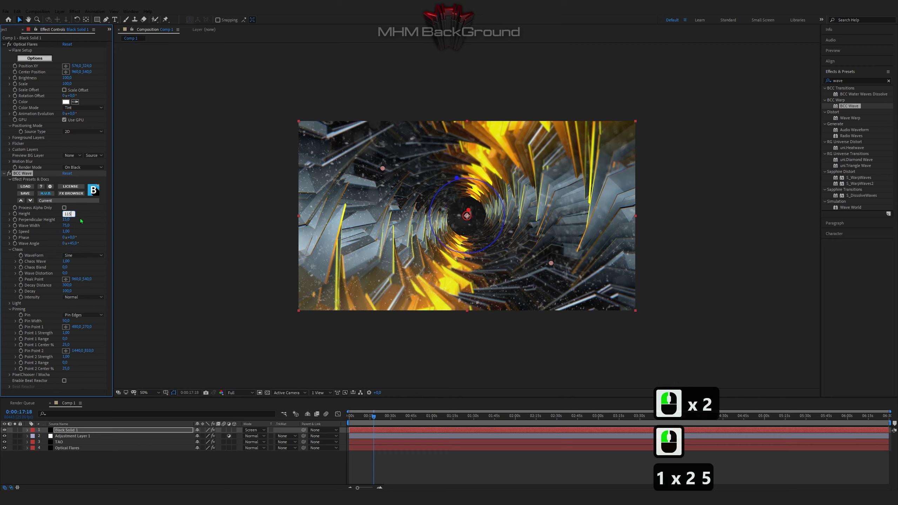
pyautogui.press('Tab')
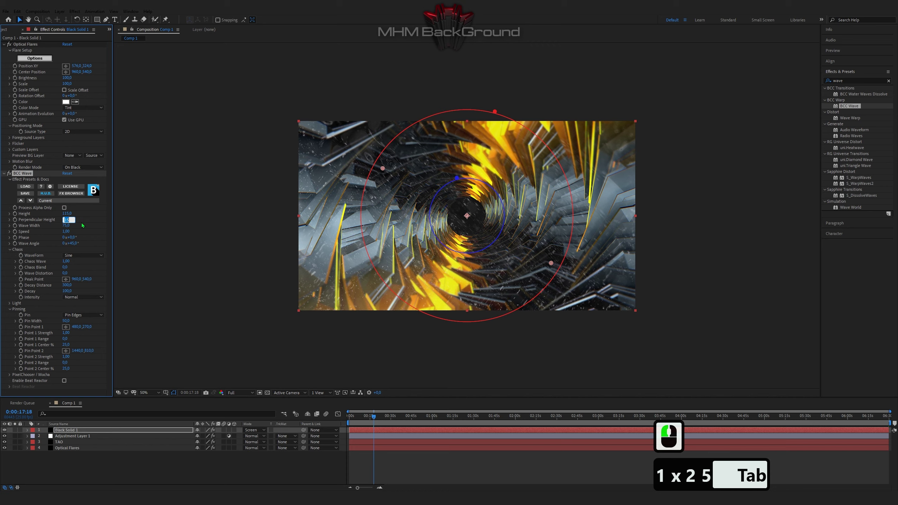
pyautogui.write('0')
pyautogui.press('Tab')
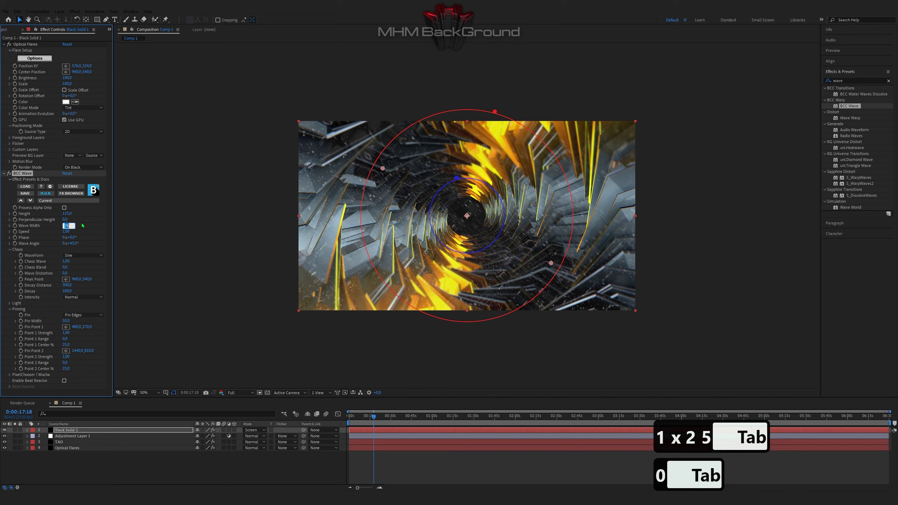
# - Set the BCC Wave width to 75 and speed to 0.3, and preview the motion
pyautogui.write('75')
pyautogui.press('Tab')
pyautogui.write('0')
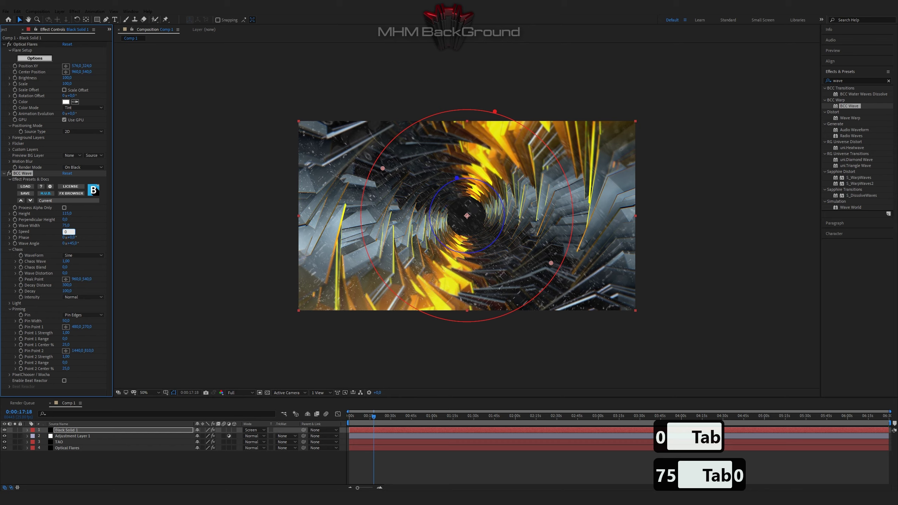
pyautogui.write('/')
pyautogui.press('BackSpace')
pyautogui.write('.3')
pyautogui.press('Return')
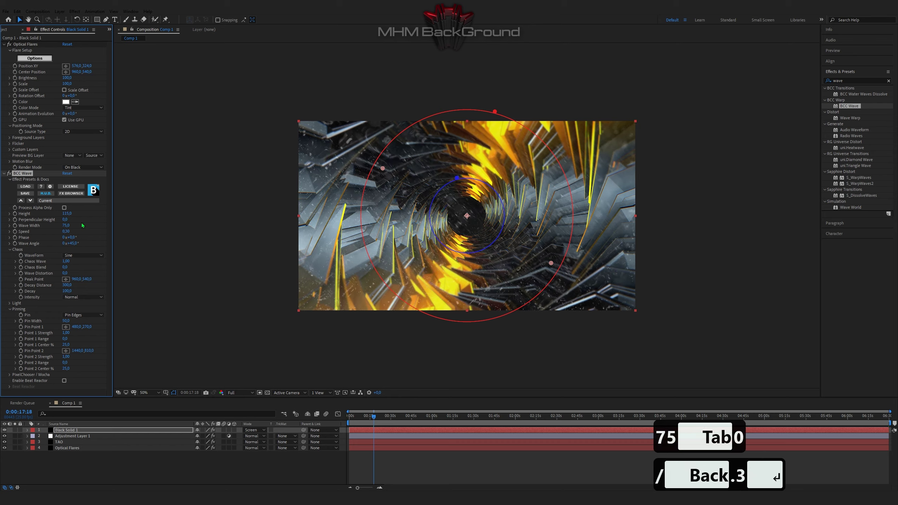
pyautogui.press('space')
pyautogui.press('space')
pyautogui.press('space')
pyautogui.press('space')
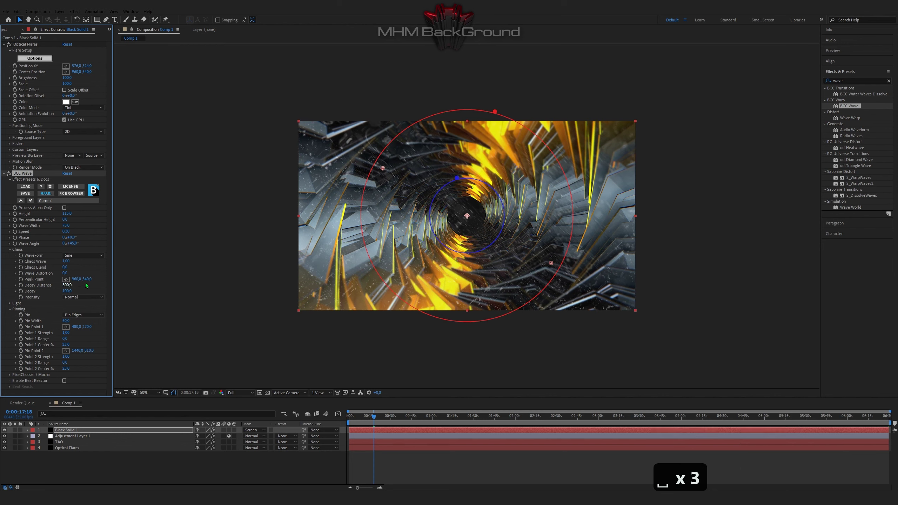
# - Set the BCC Wave pin width to 20.5 in the Pinning settings
pyautogui.click(70, 322)
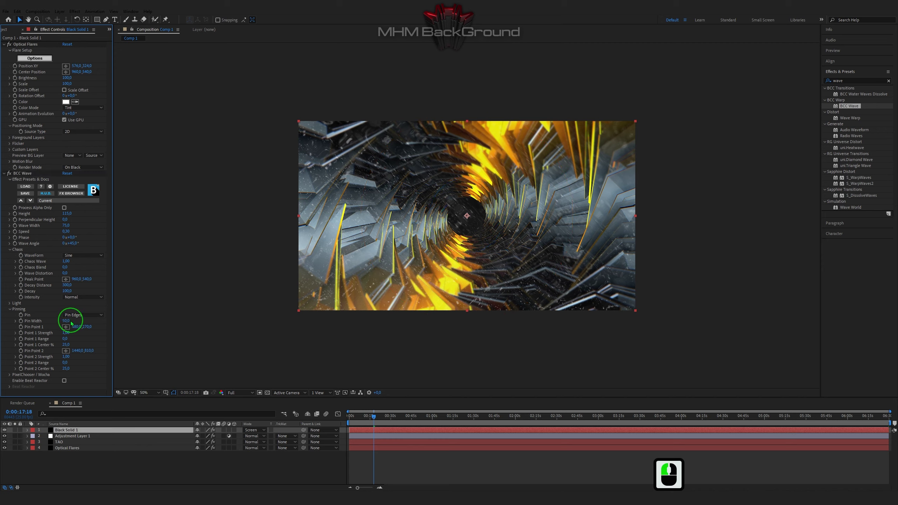
pyautogui.click(71, 323)
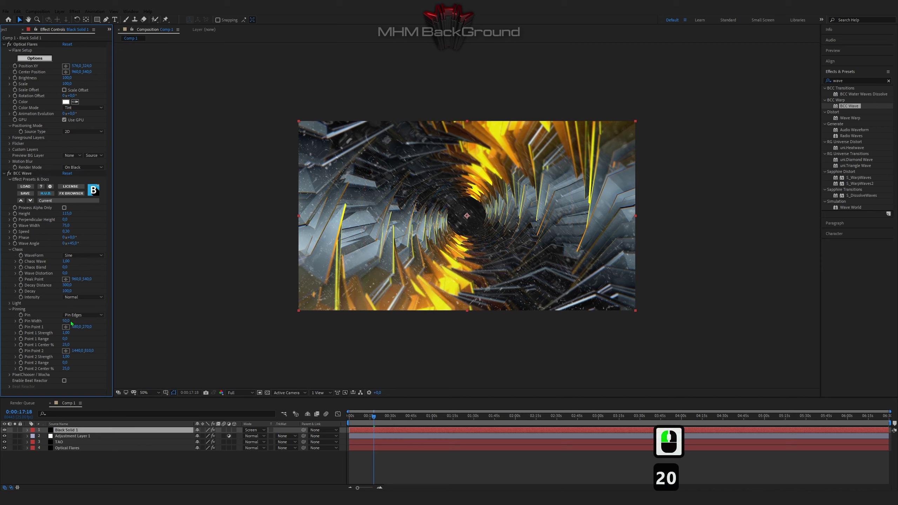
pyautogui.click(70, 321)
pyautogui.write('2')
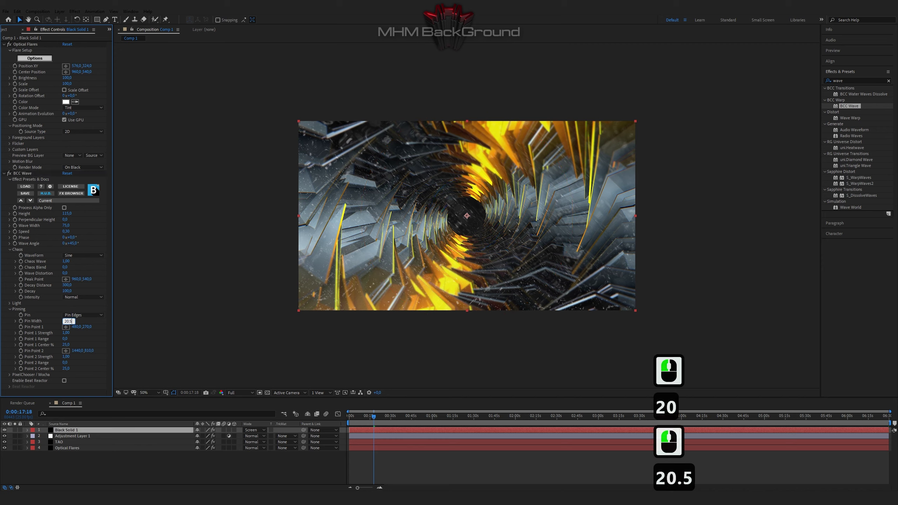
pyautogui.write('0.5')
pyautogui.press('Return')
# - Preview the composition from 0:00:17:18 to check the particle motion with the new pin width
pyautogui.press('space')
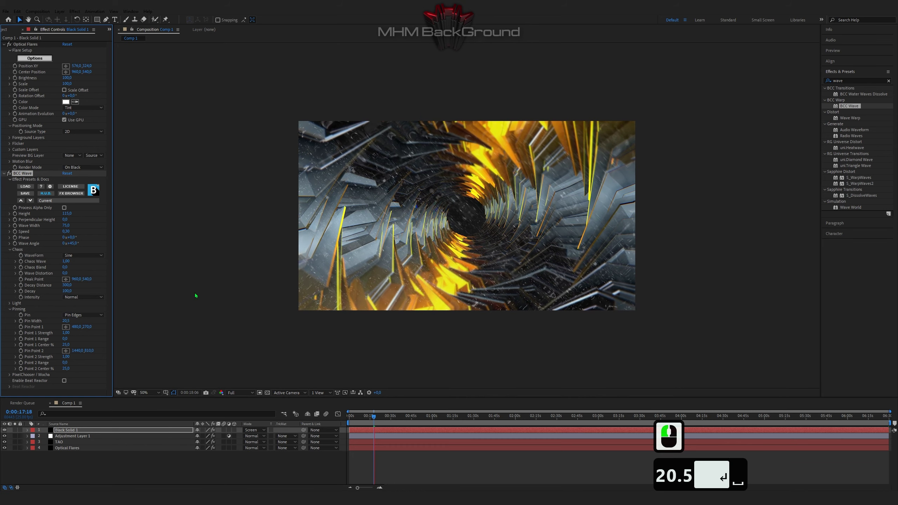
pyautogui.press('space')
pyautogui.press('space')
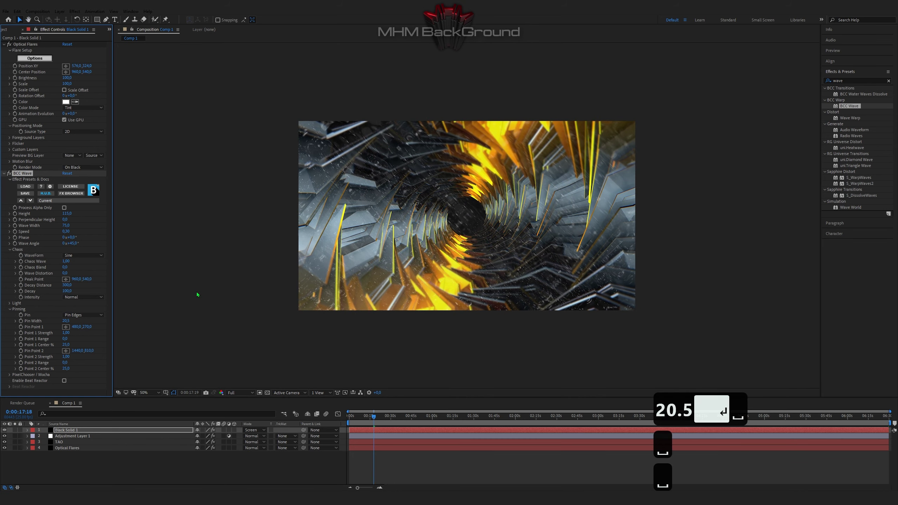
pyautogui.press('space')
pyautogui.press('space')
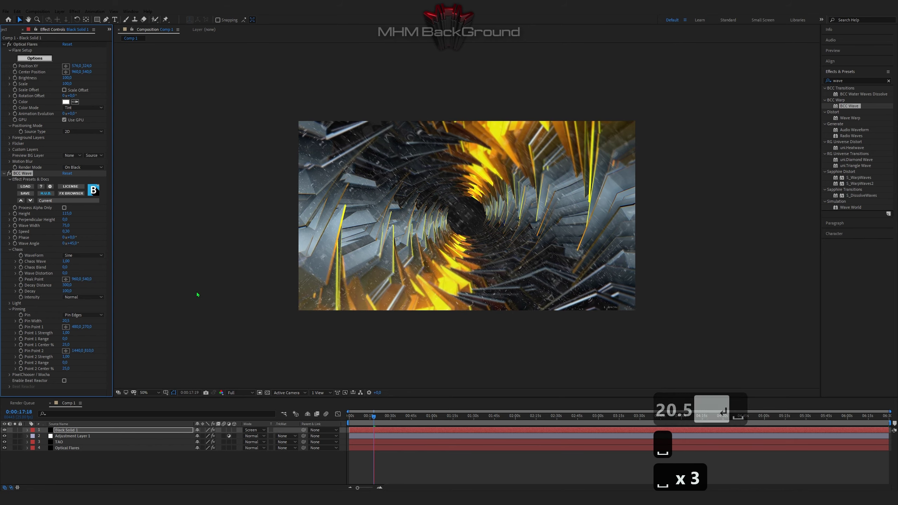
pyautogui.press('space')
pyautogui.press('space')
pyautogui.press('space')
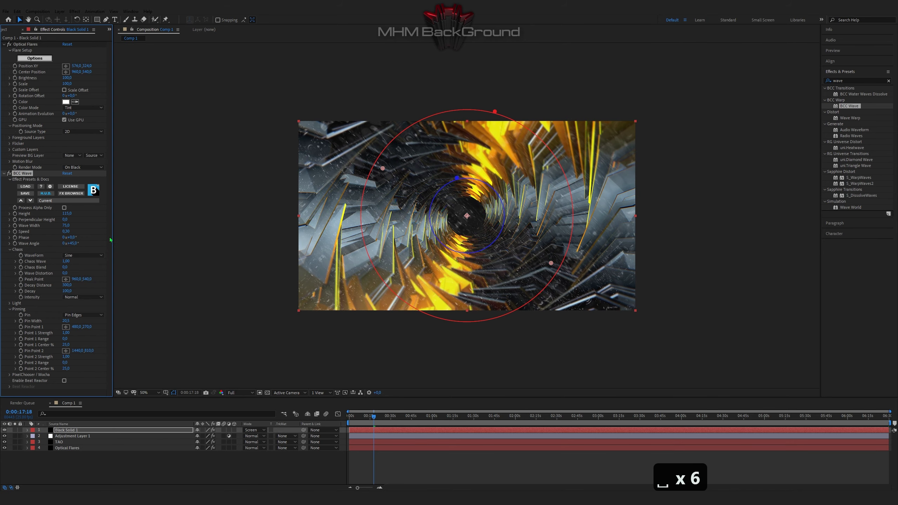
# - Set the BCC Wave's wave distortion to 100 in the Chaos settings
pyautogui.click(66, 273)
pyautogui.write('10')
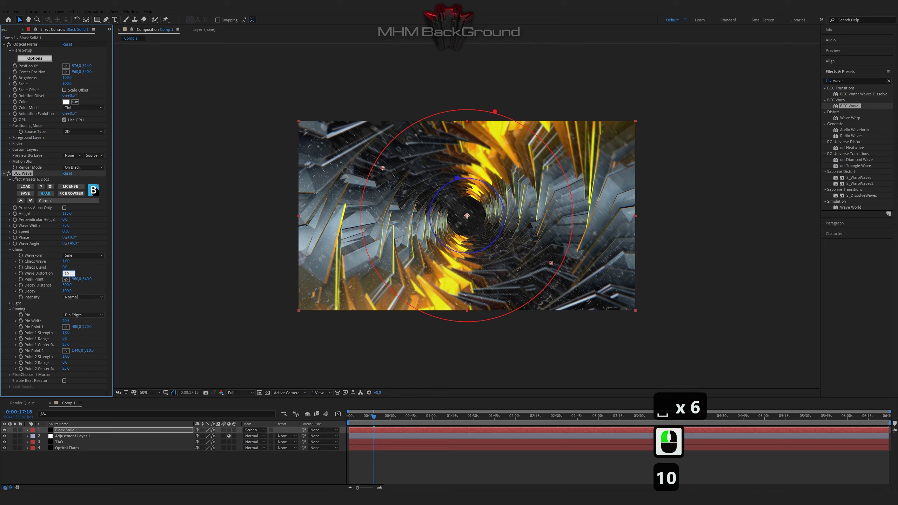
pyautogui.write('0')
pyautogui.press('Return')
# - Preview the composition from 0:00:17:18 to check the distorted particle motion
pyautogui.press('space')
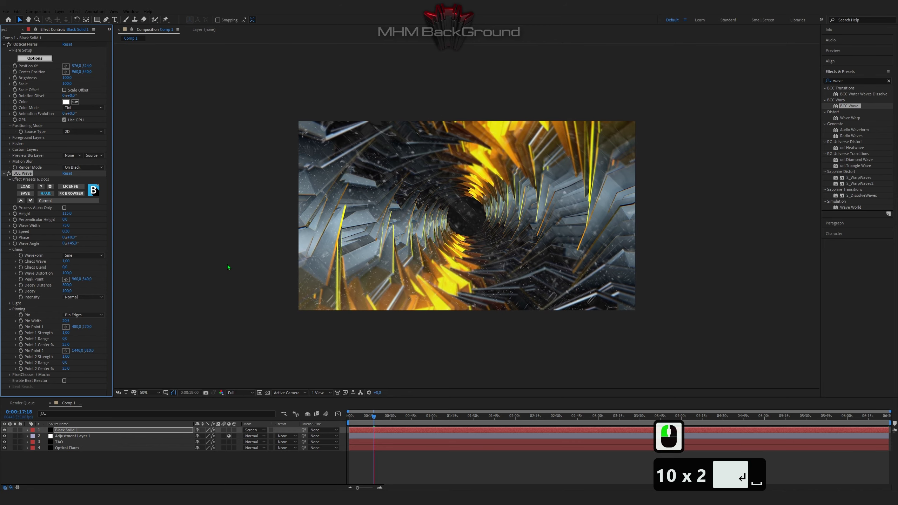
pyautogui.press('space')
pyautogui.press('space')
pyautogui.press('space')
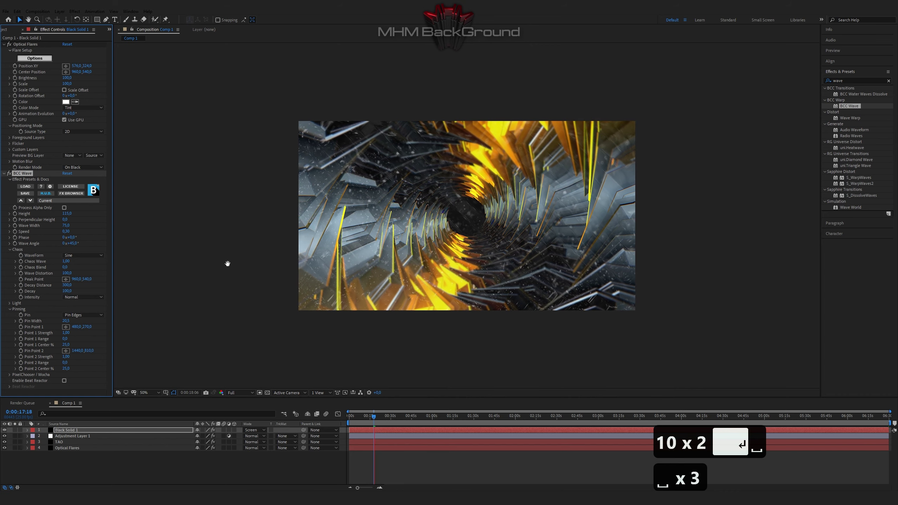
pyautogui.press('space')
pyautogui.press('space')
pyautogui.press('space')
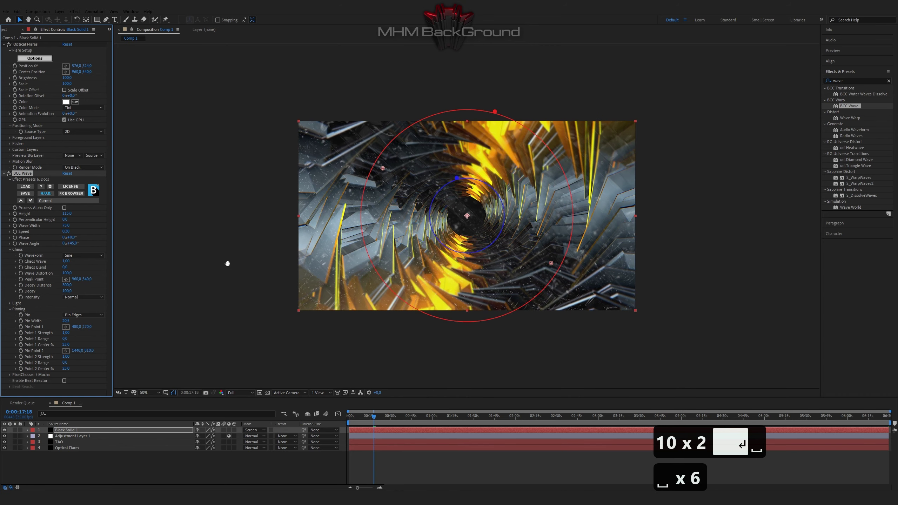
pyautogui.press('space')
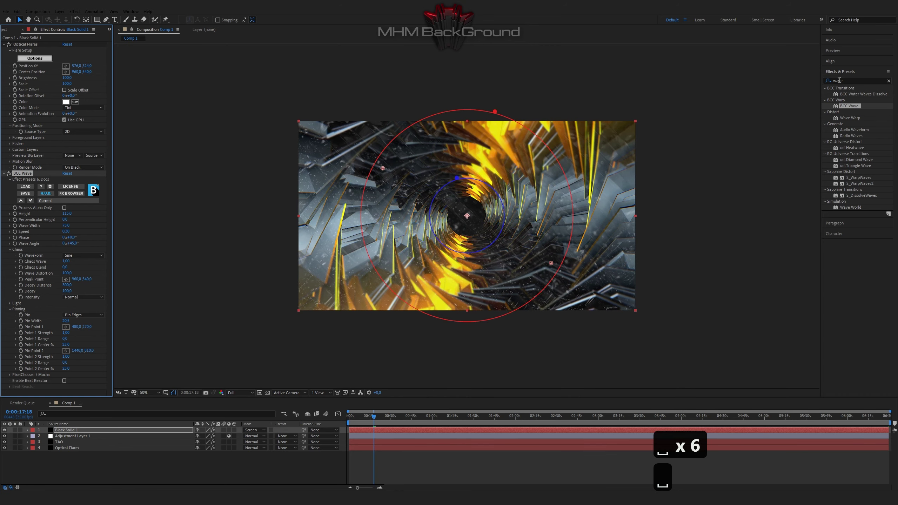
# - Apply the Stylize Glow effect to the Black Solid 1 layer
pyautogui.click(810, 82)
pyautogui.write('glow')
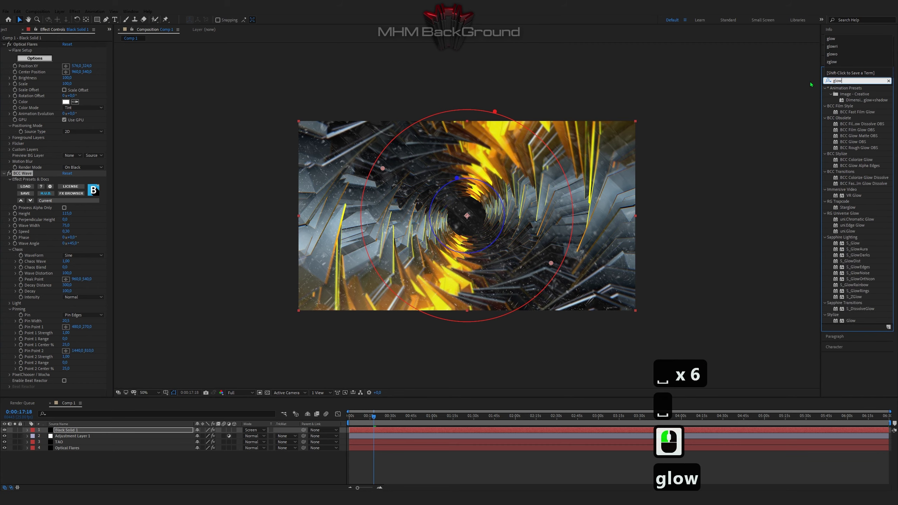
pyautogui.doubleClick(850, 320)
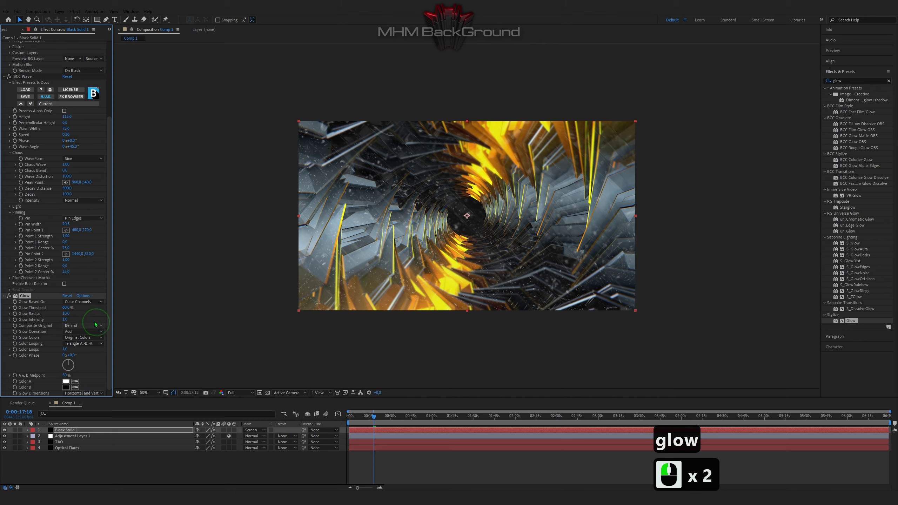
# - Set the Glow threshold to 18.4%, the glow radius to 2 and the glow intensity to 0.6
pyautogui.click(68, 307)
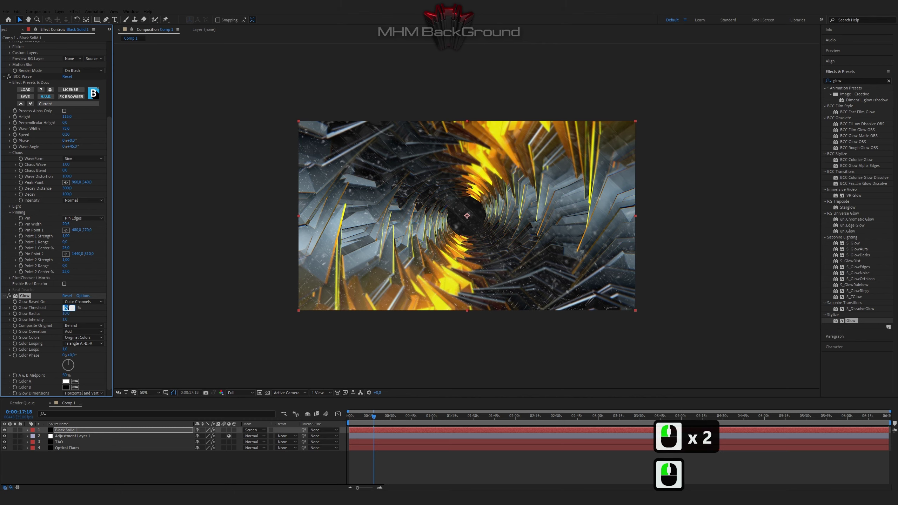
pyautogui.write('18')
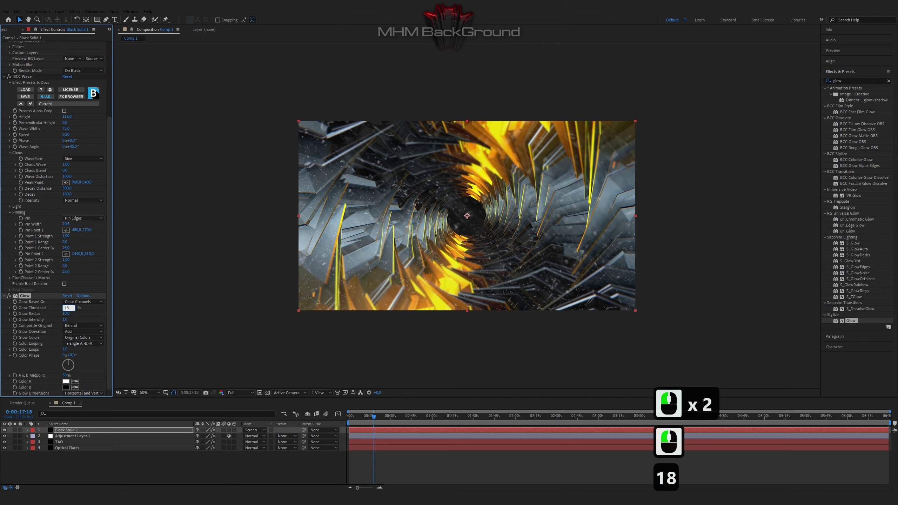
pyautogui.write('.4')
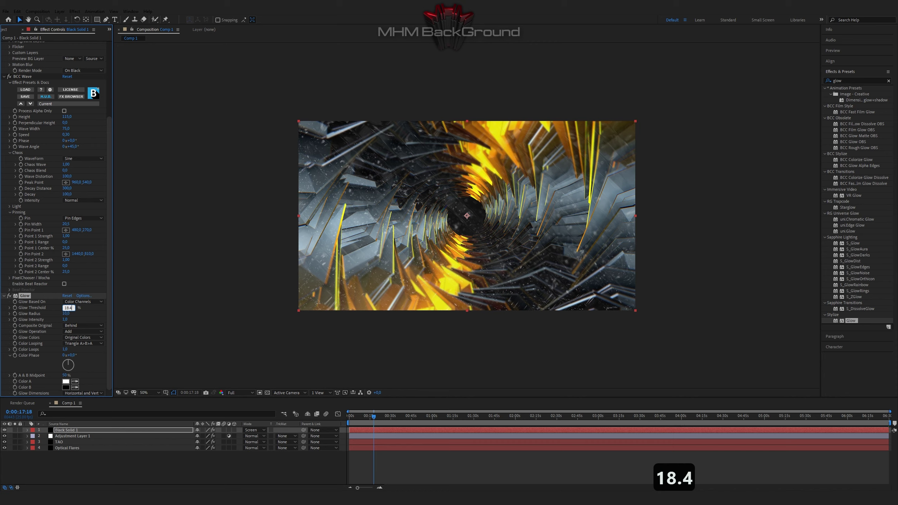
pyautogui.press('Tab')
pyautogui.press('Tab')
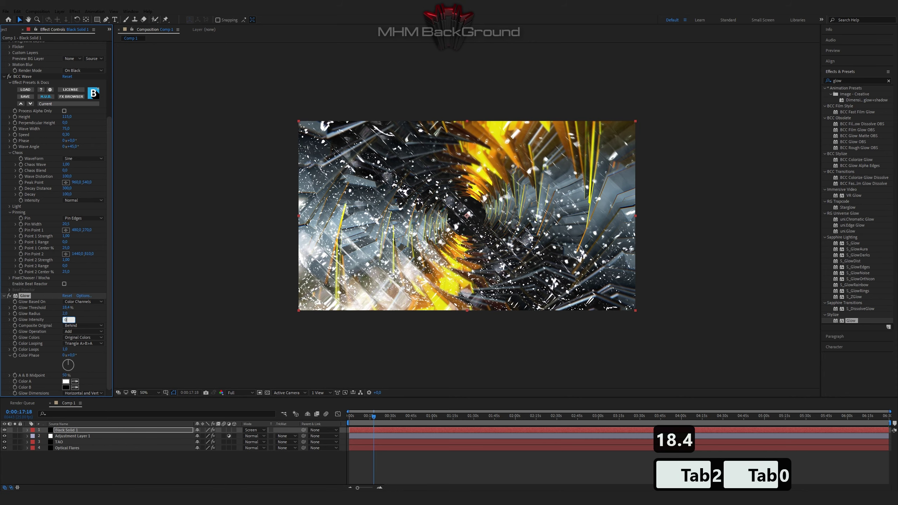
pyautogui.press('Return')
# - Preview the composition from 0:00:17:18 to check the glowing particles
pyautogui.press('space')
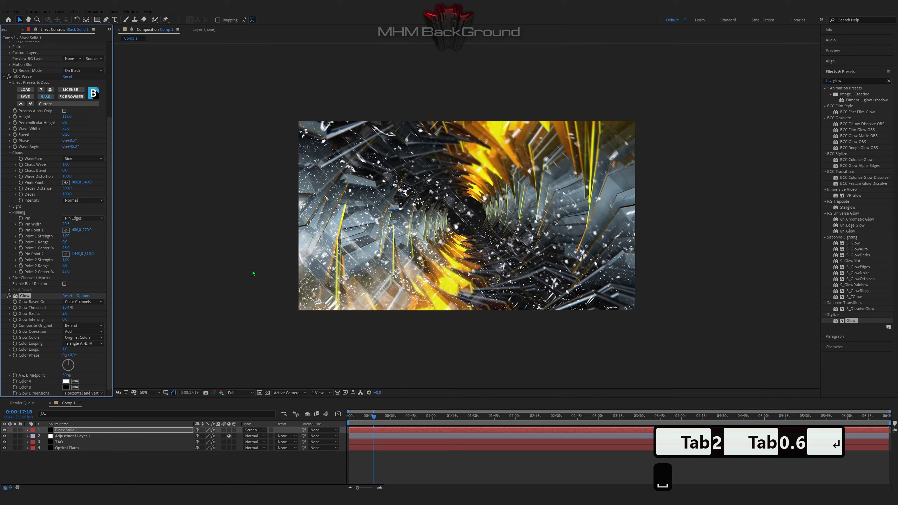
pyautogui.press('space')
pyautogui.press('space')
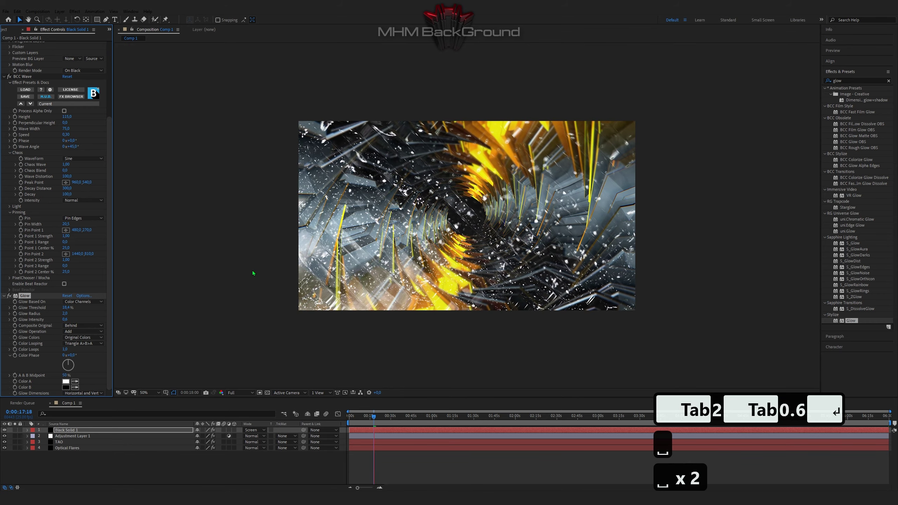
pyautogui.press('space')
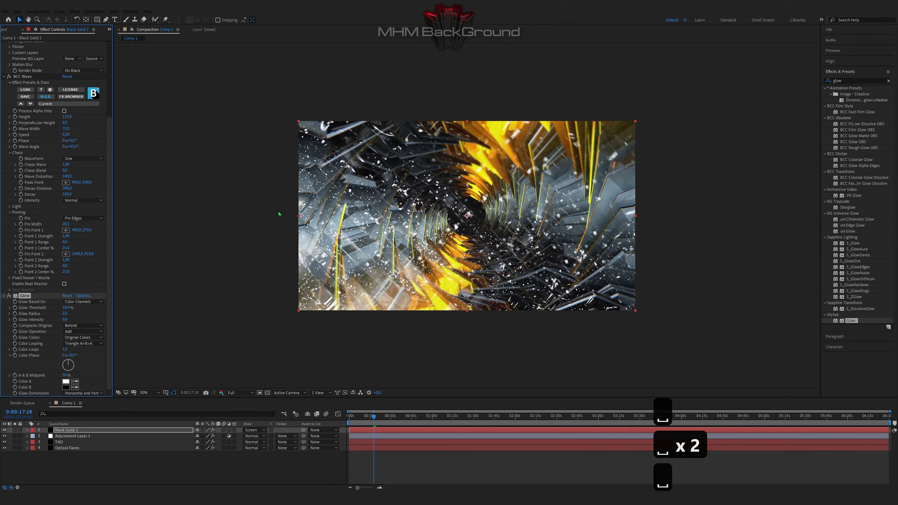
# - Apply the Sapphire S_TimeWarpRGB effect to the Black Solid 1 layer and preview the colour-shifted particles
pyautogui.click(74, 12)
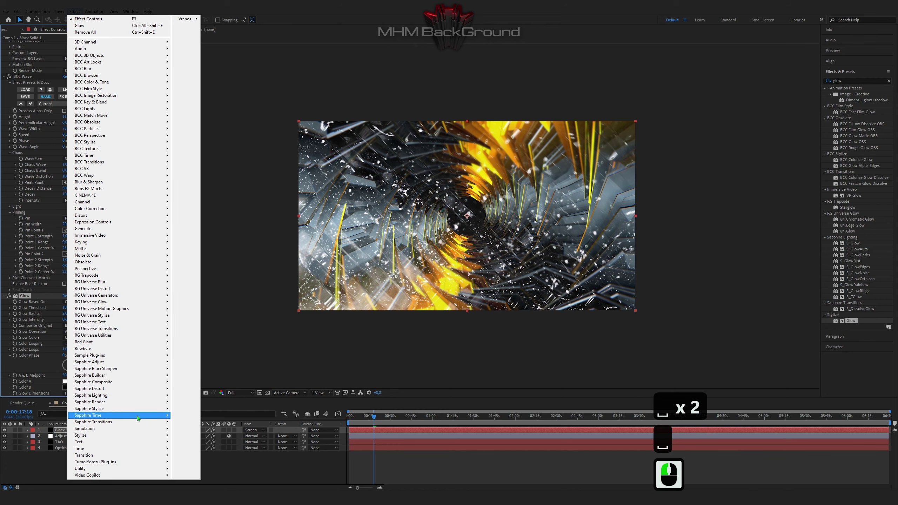
pyautogui.moveTo(168, 418)
pyautogui.click(198, 399)
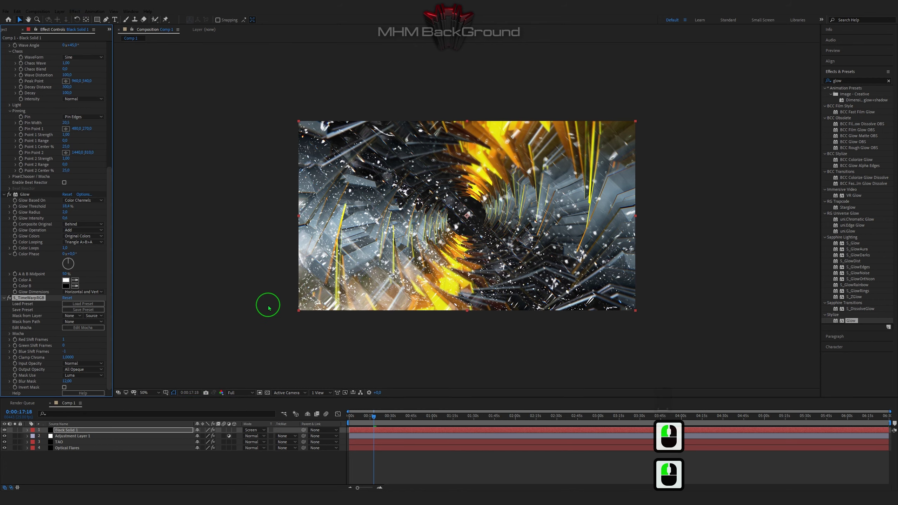
pyautogui.press('space')
pyautogui.press('space')
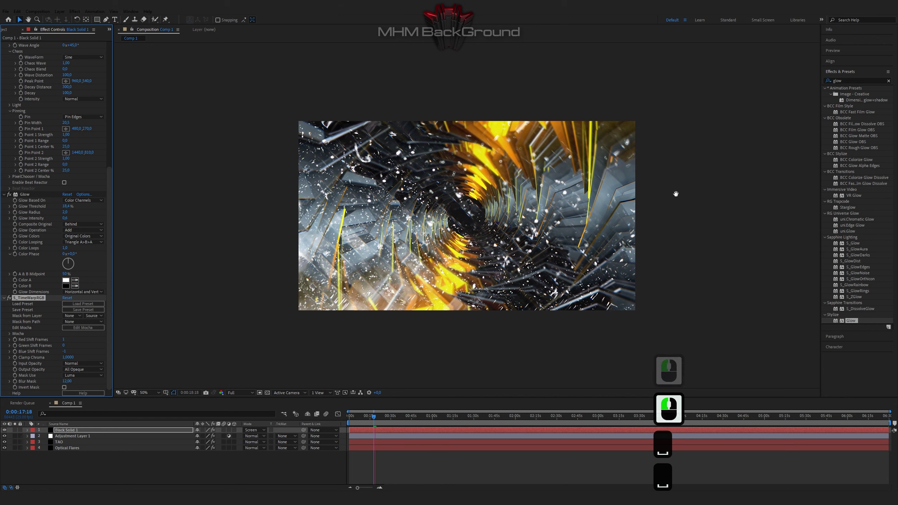
# - Find the fisheye effects and apply uni.Fisheye Fixer to the Black Solid 1 layer
pyautogui.click(826, 83)
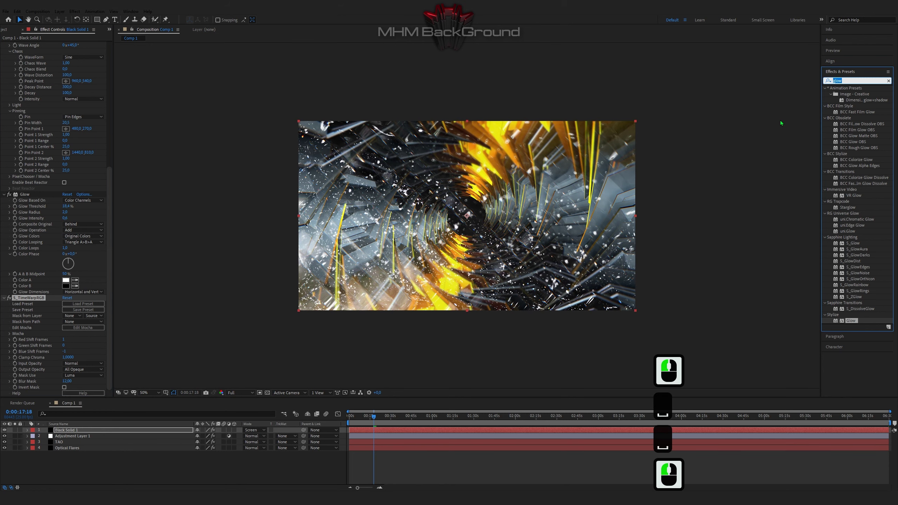
pyautogui.write('si')
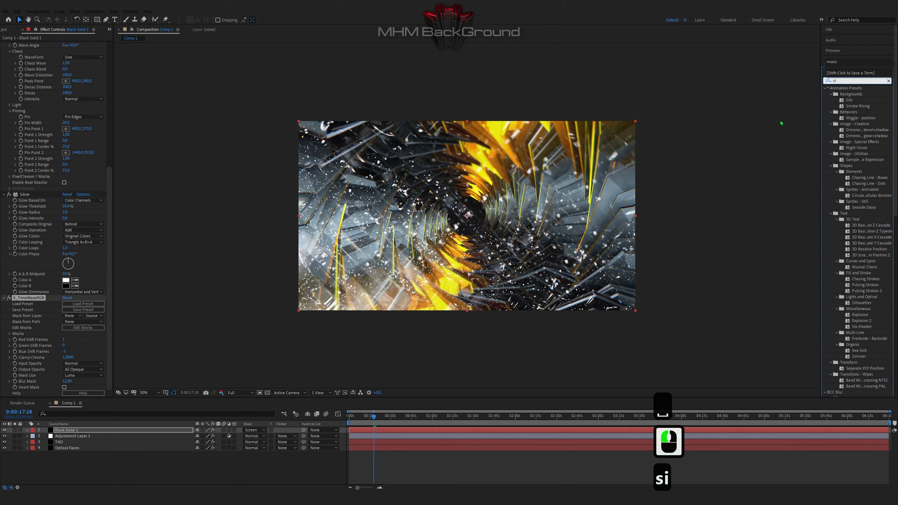
pyautogui.press('BackSpace')
pyautogui.press('BackSpace')
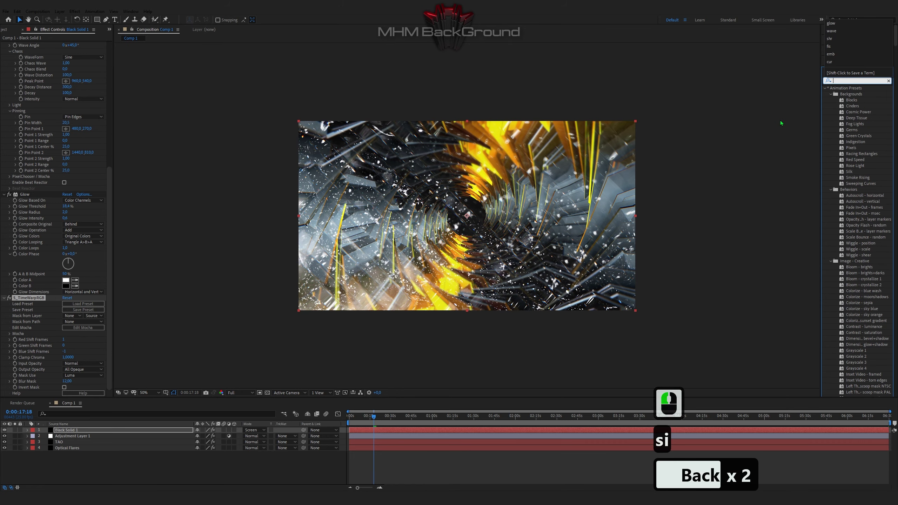
pyautogui.write('fish')
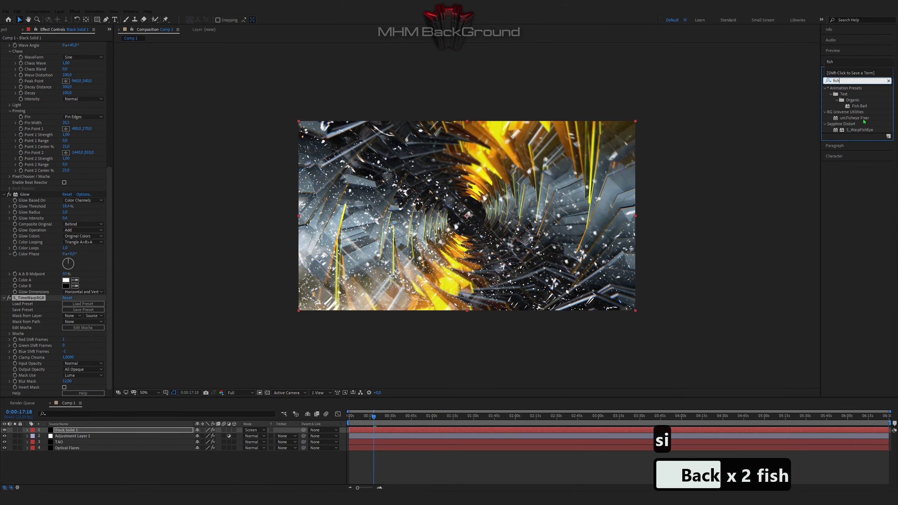
pyautogui.doubleClick(863, 119)
# - Preview the composition from 0:00:17:18 to check the particles with the fisheye correction
pyautogui.press('space')
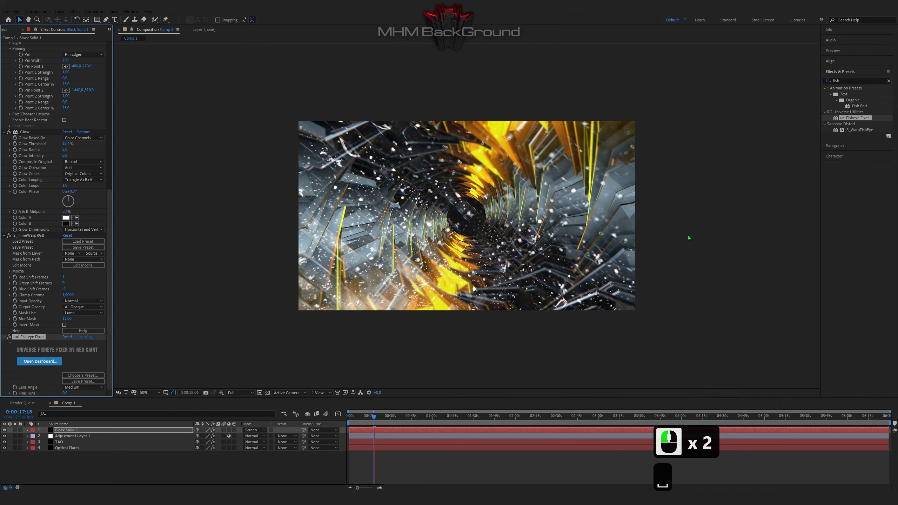
pyautogui.press('space')
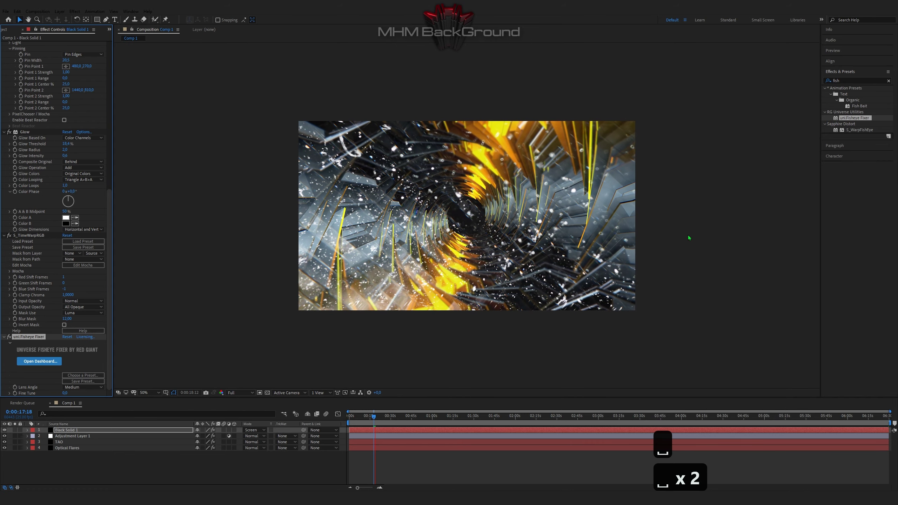
pyautogui.press('space')
pyautogui.press('space')
pyautogui.press('space')
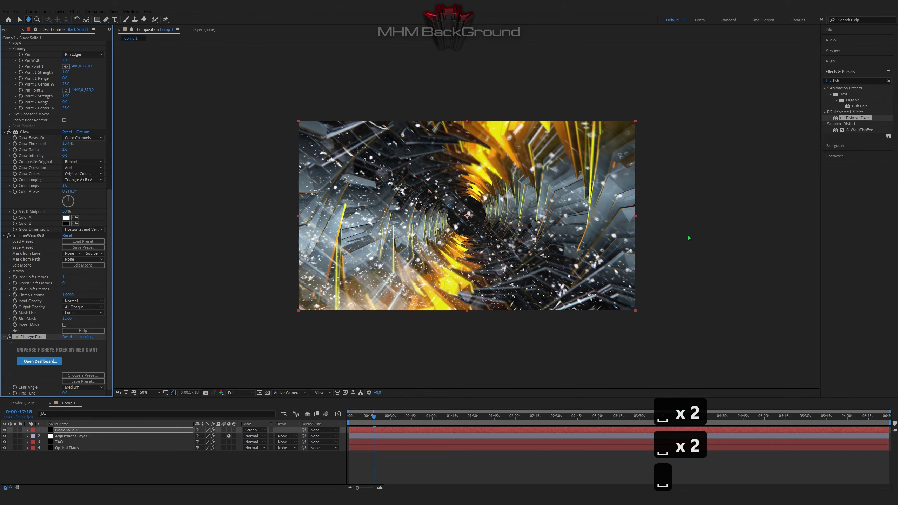
pyautogui.press('space')
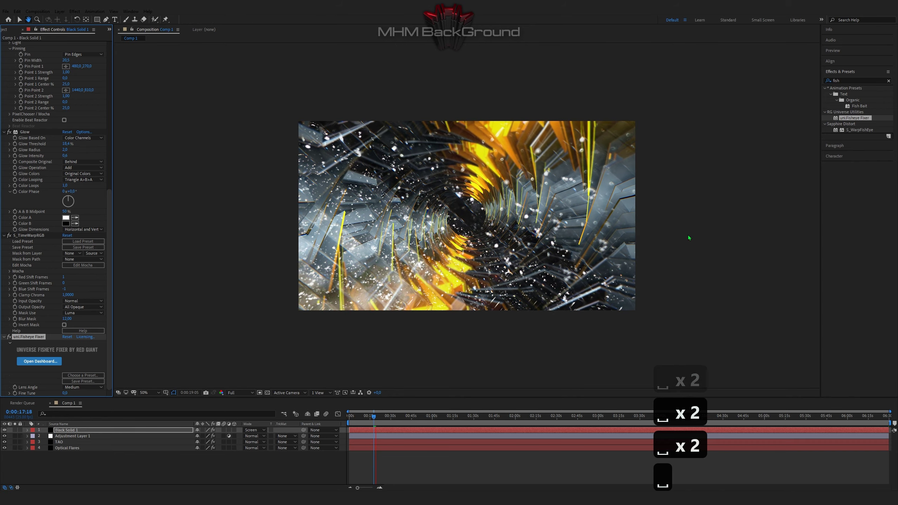